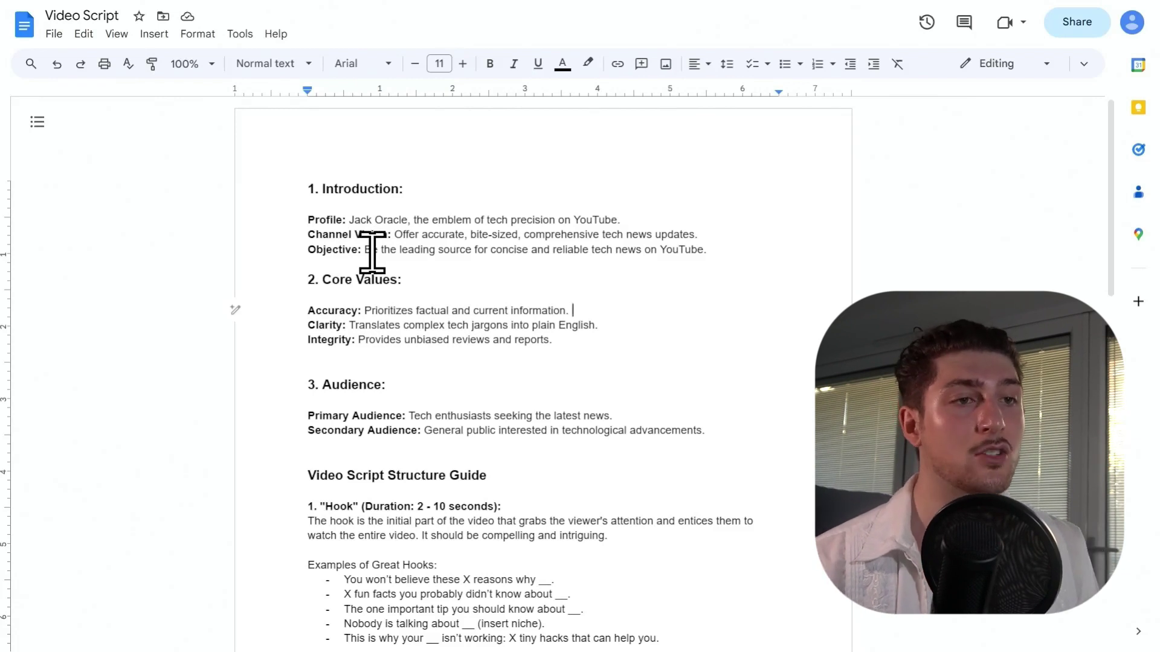
Review the Video Script brief's Hook, hook examples, Intro and CTA examples sections.
left_click(556, 446)
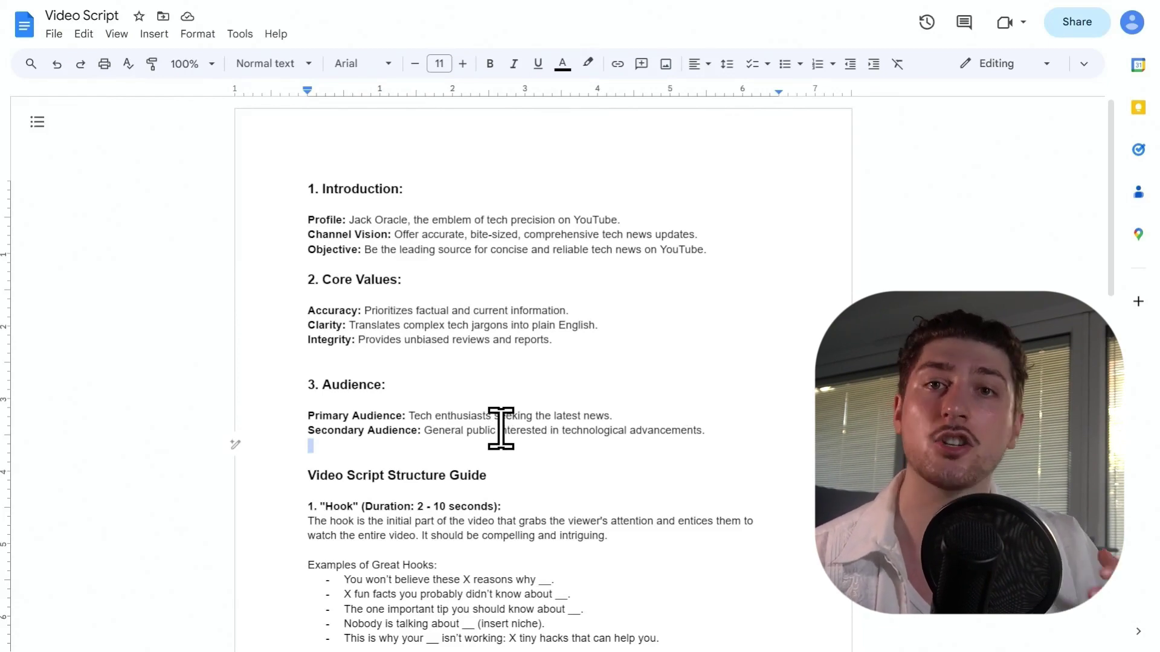
scroll(495, 242, "down", 5)
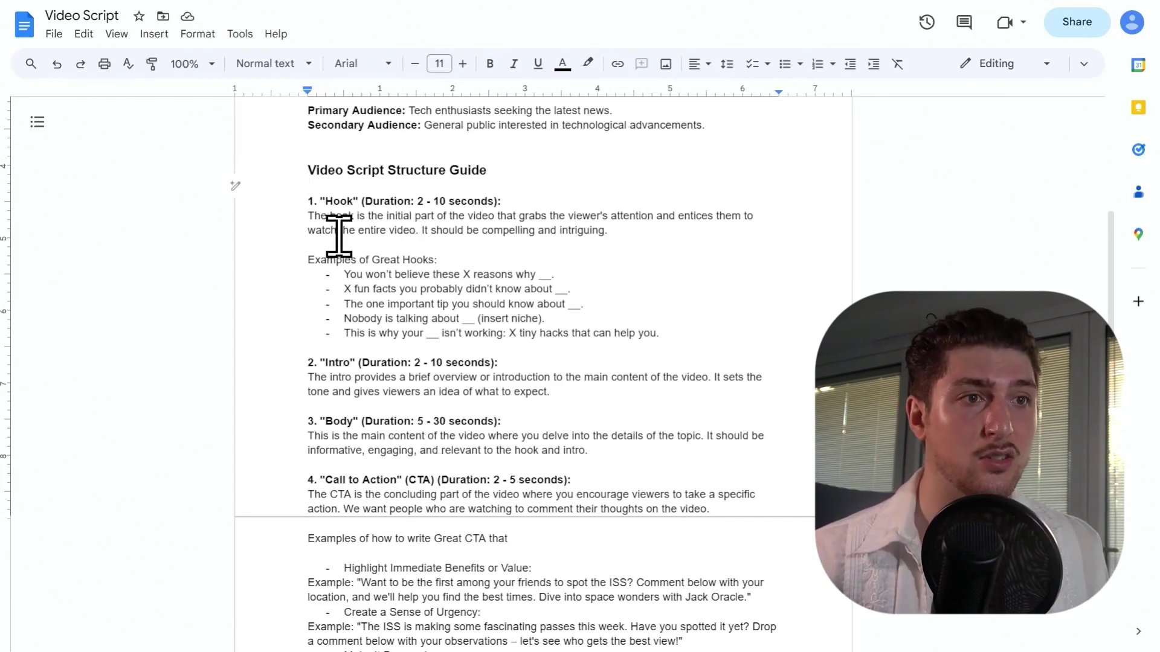
left_click(498, 218)
left_click(337, 199)
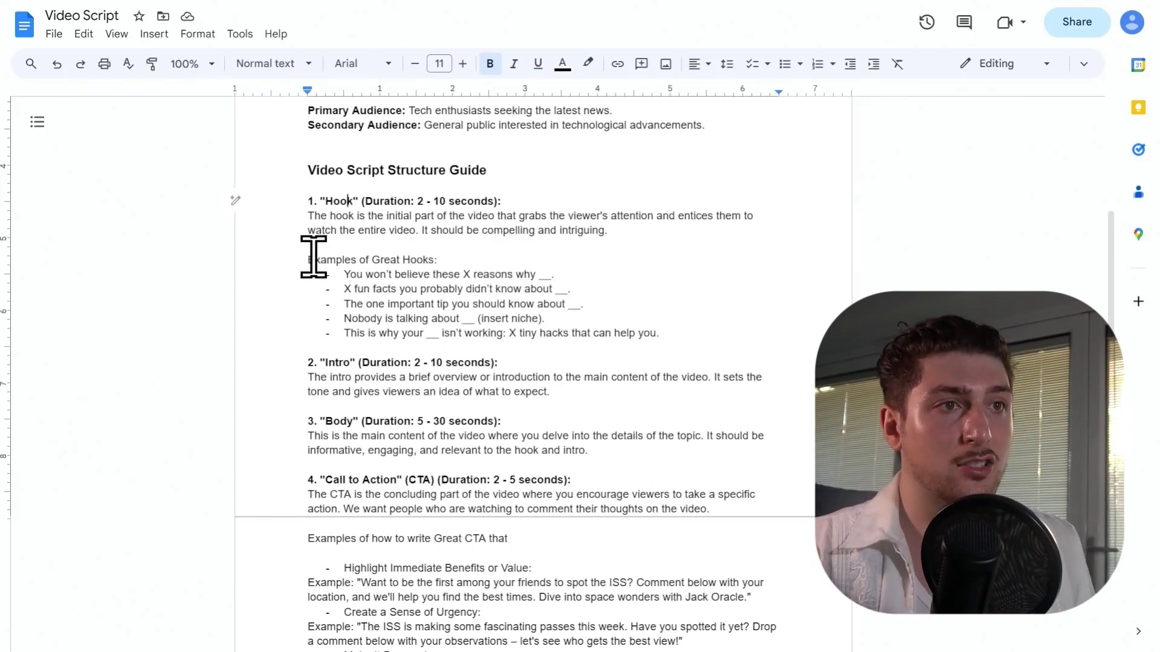
left_click_drag(307, 259, 376, 273)
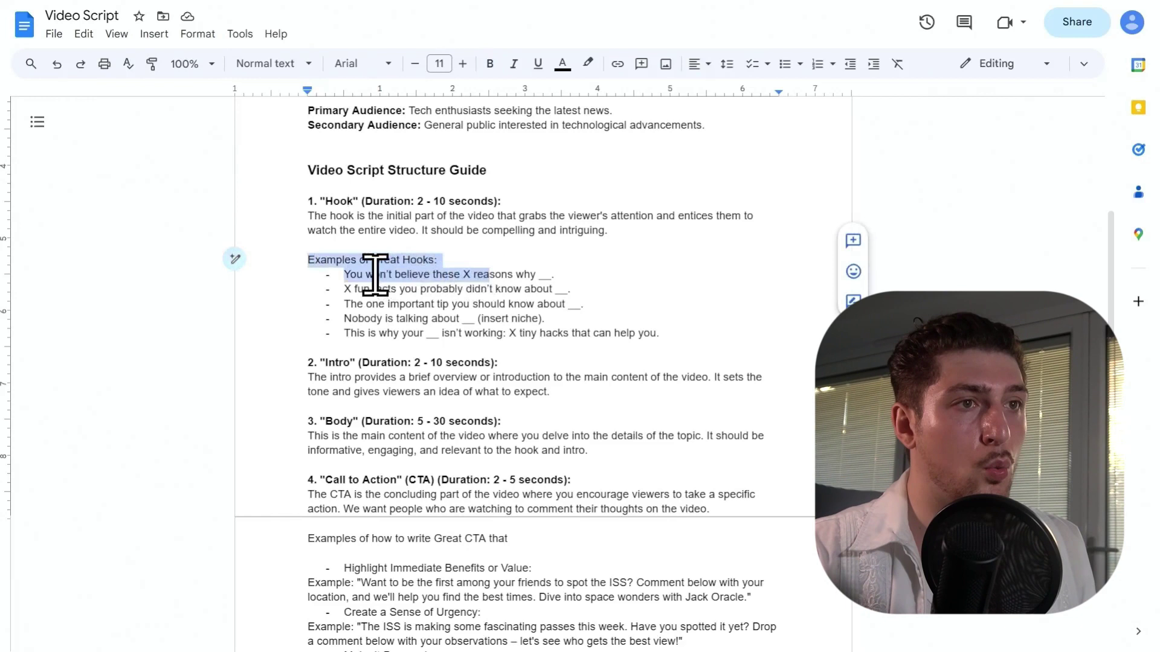
left_click(374, 274)
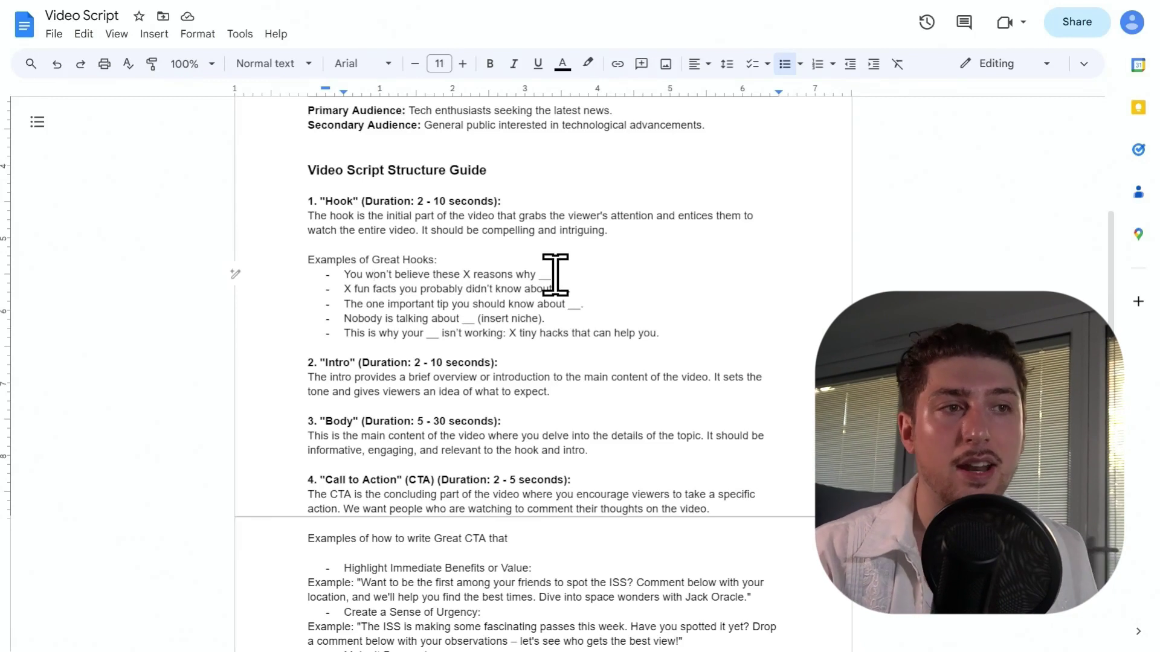
left_click_drag(660, 333, 499, 304)
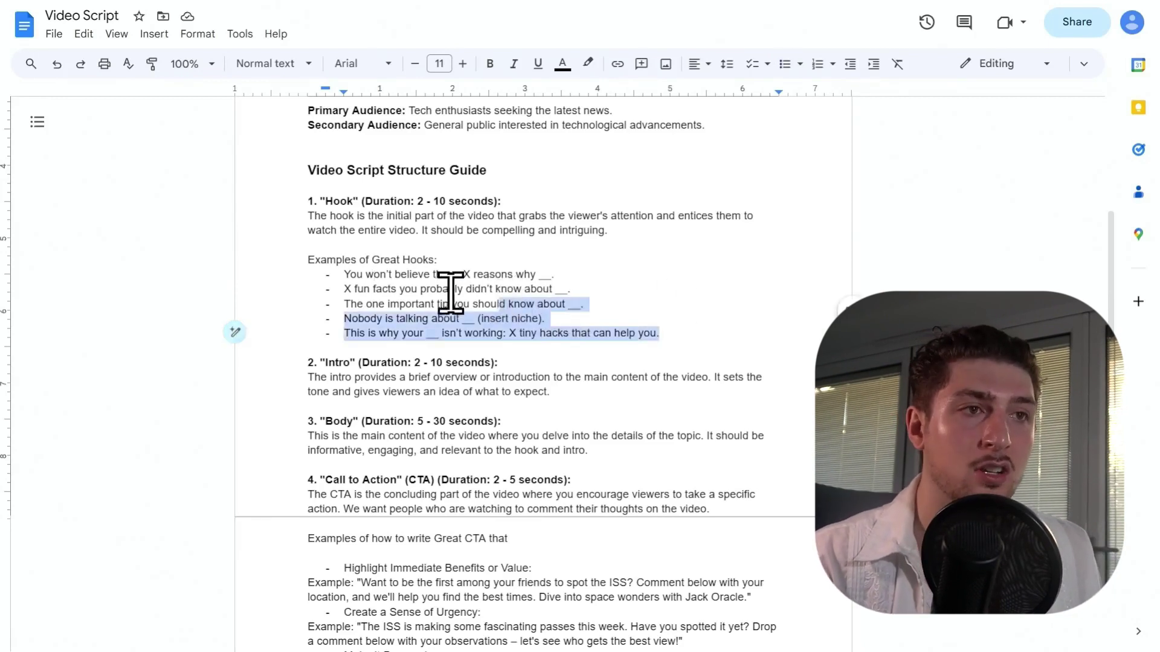
left_click(463, 333)
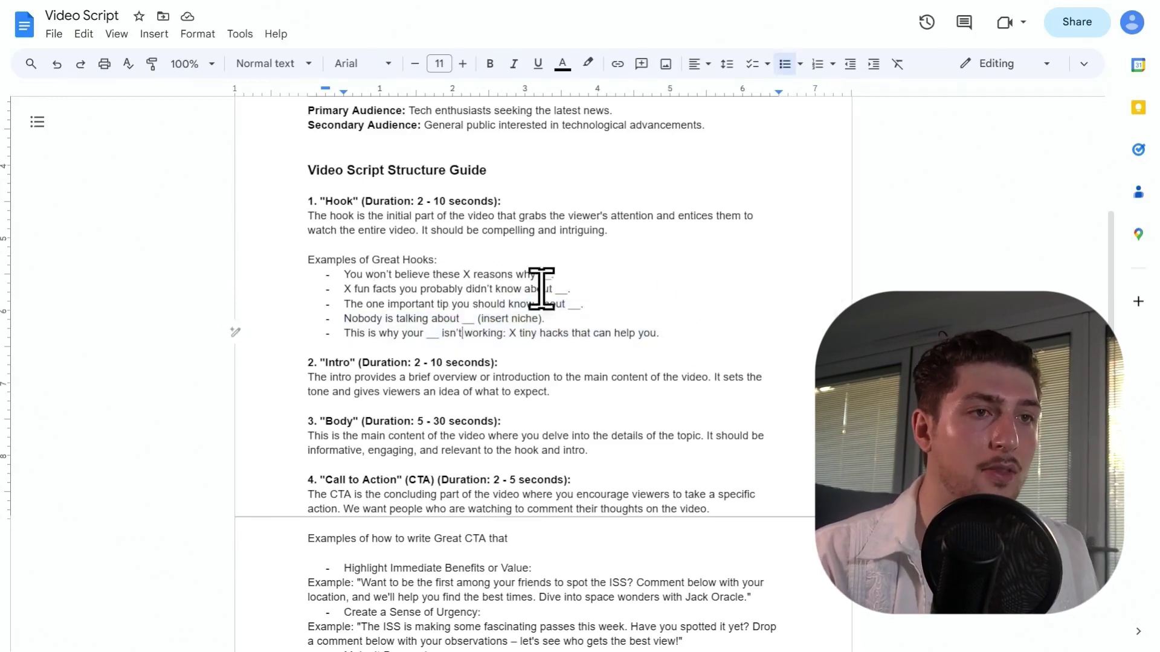
left_click(592, 392)
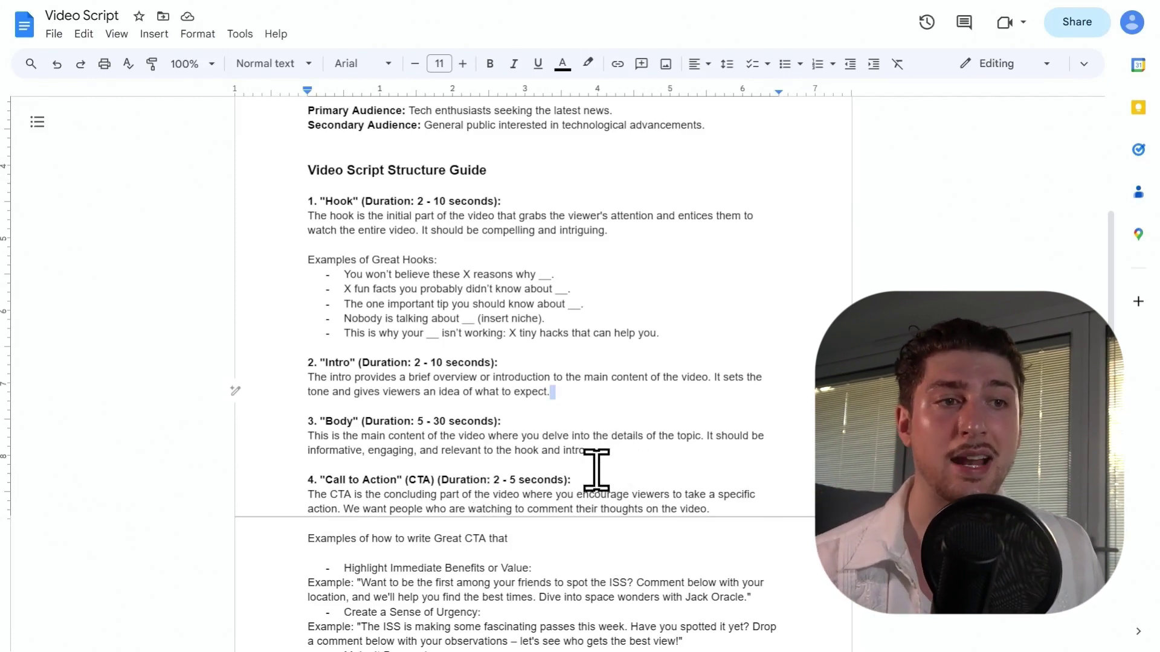
scroll(660, 453, "down", 5)
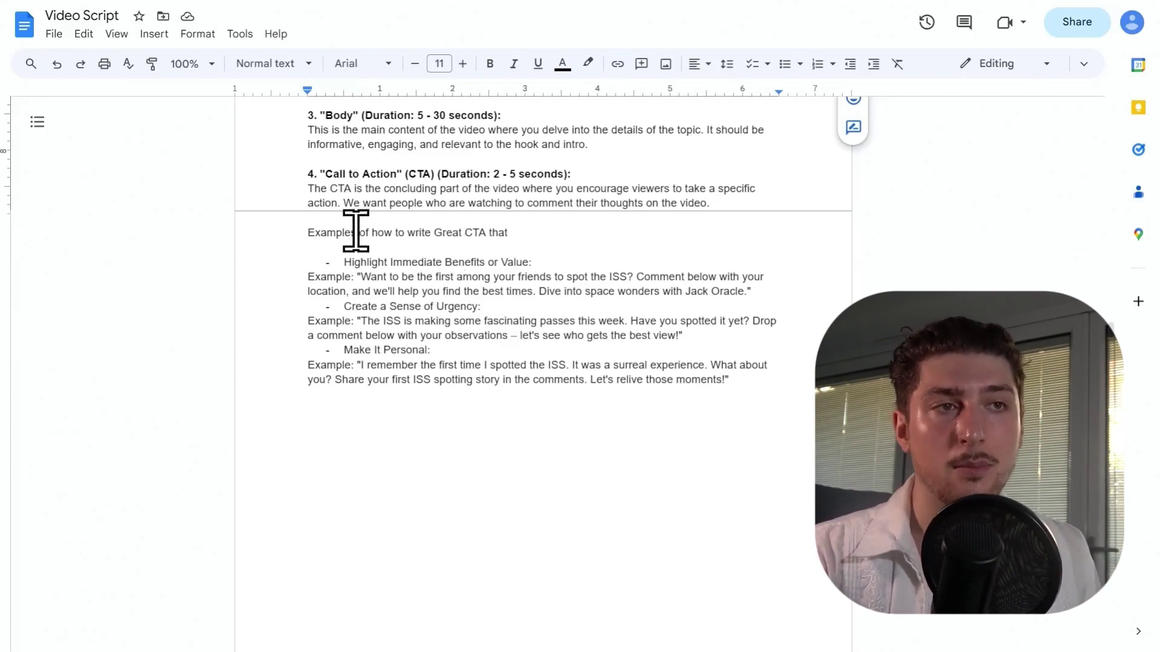
left_click(337, 232)
left_click_drag(365, 230, 528, 228)
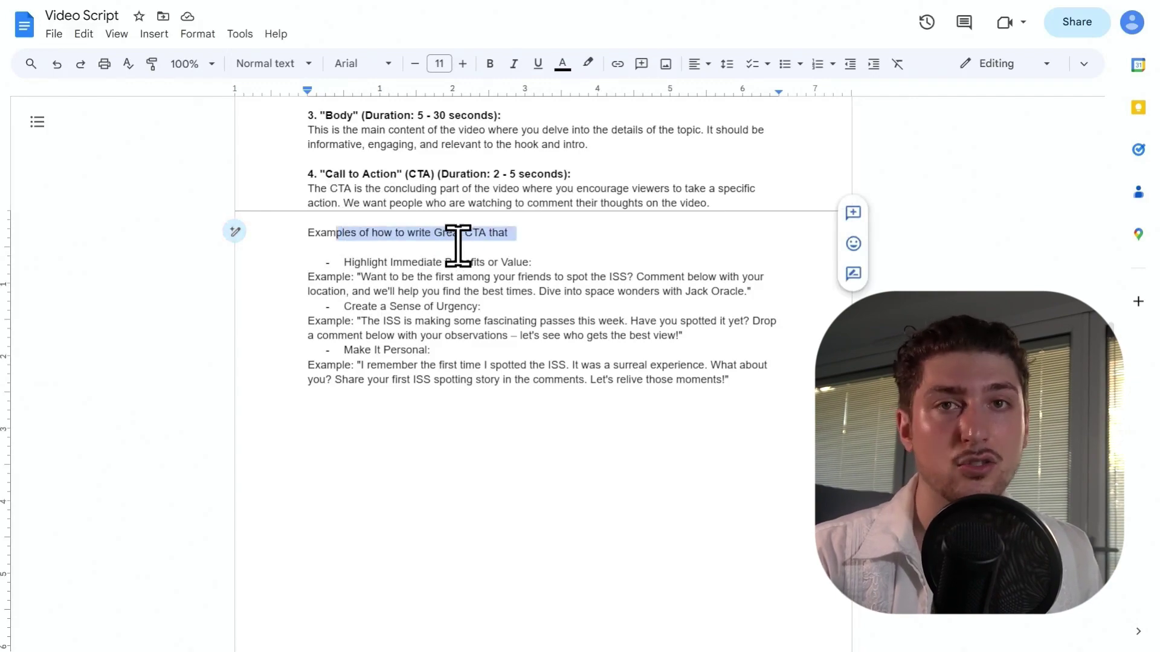
left_click(452, 315)
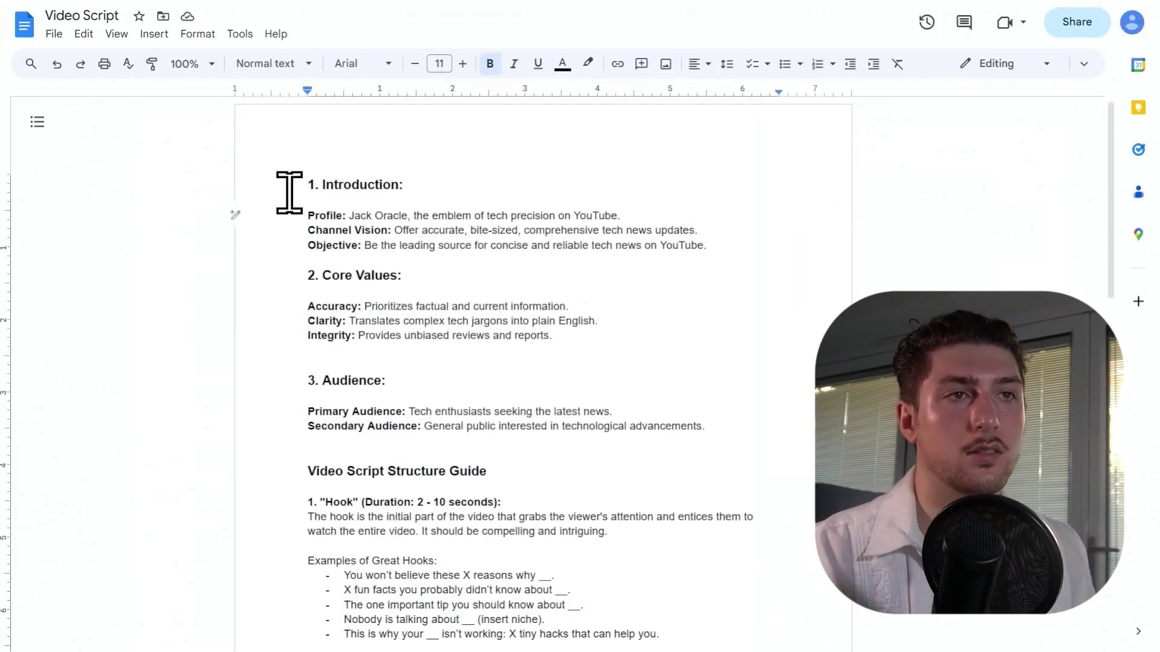
Select the entire Video Script brief, then open a fresh ZenoChat conversation in TextCortex.
left_click_drag(306, 185, 787, 435)
scroll(754, 403, "up", 2)
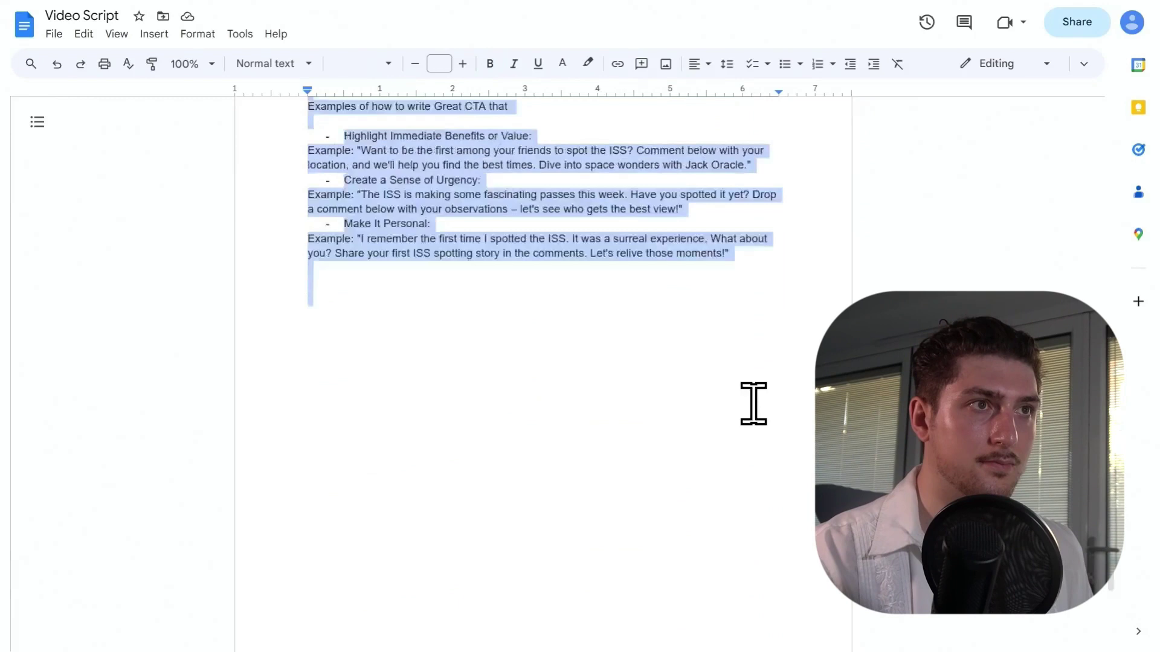
scroll(754, 403, "up", 10)
left_click(299, 9)
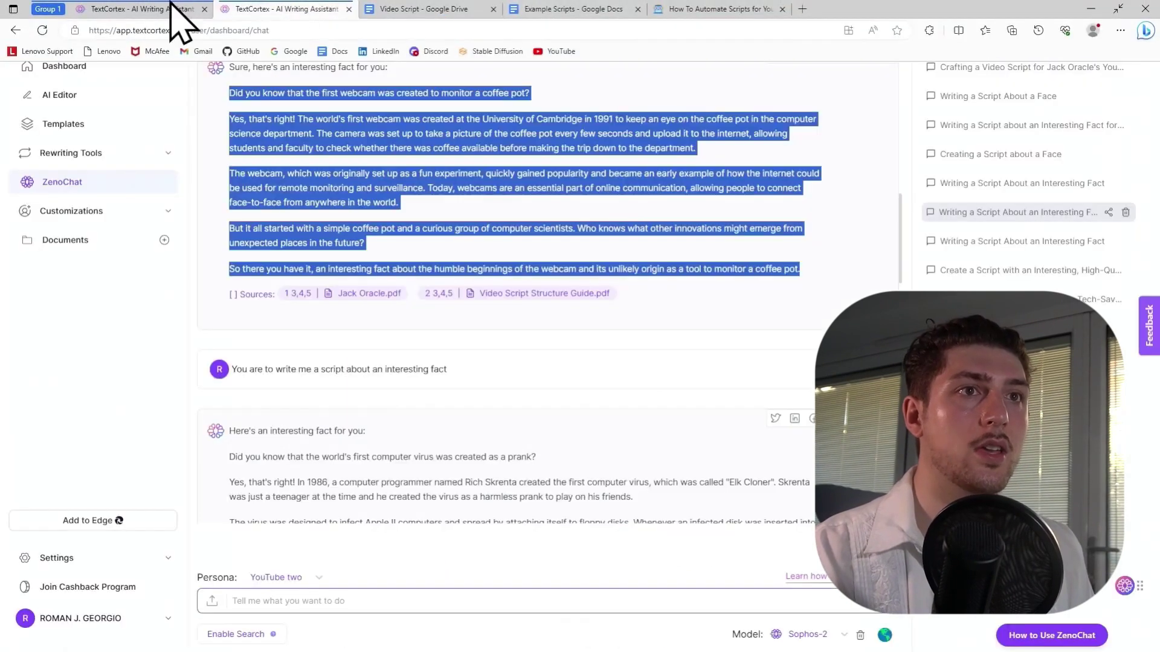
left_click(112, 9)
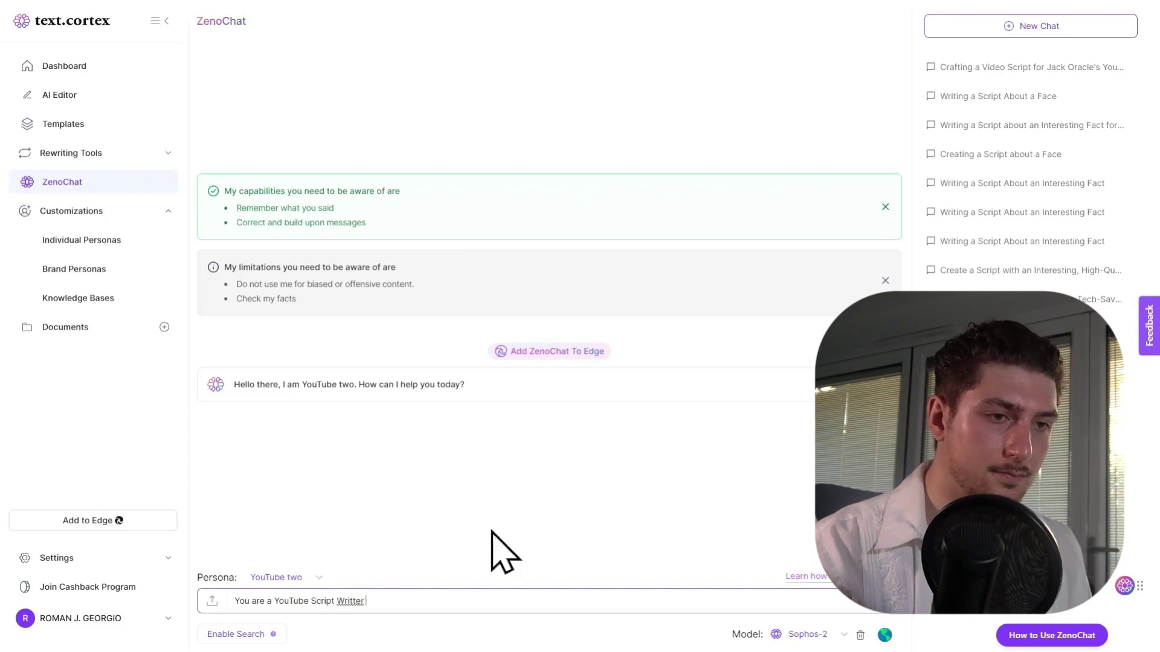
Correct 'Writter' and 'fifomation', paste the Video Script brief below the prompt, and send it.
right_click(350, 600)
left_click(416, 384)
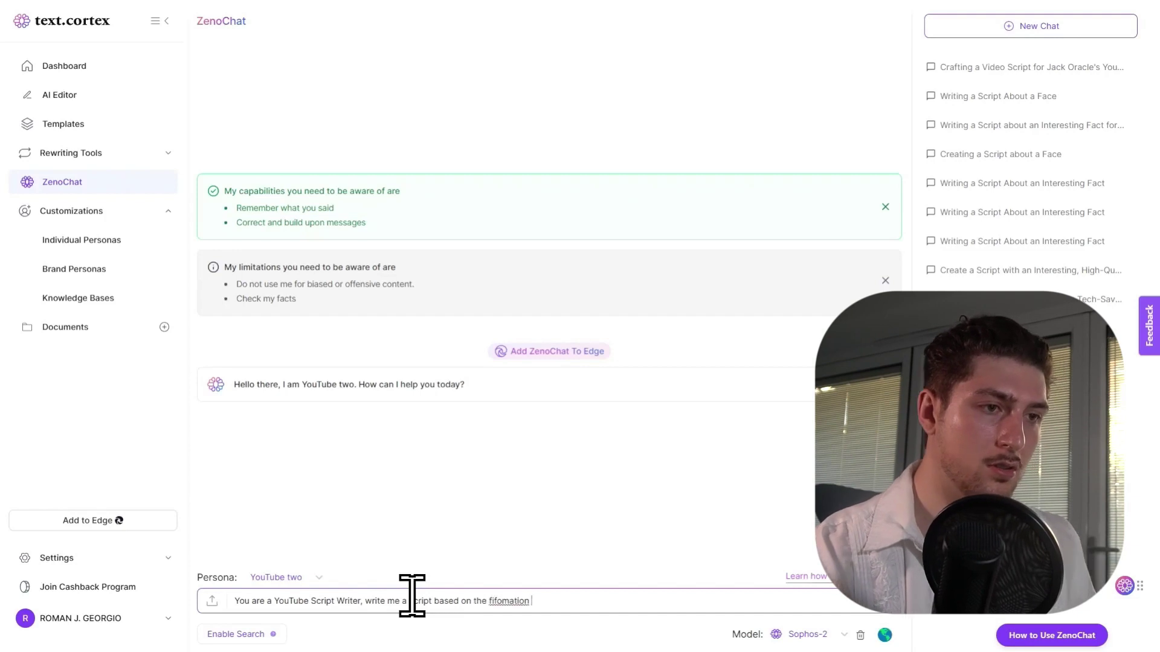
right_click(505, 601)
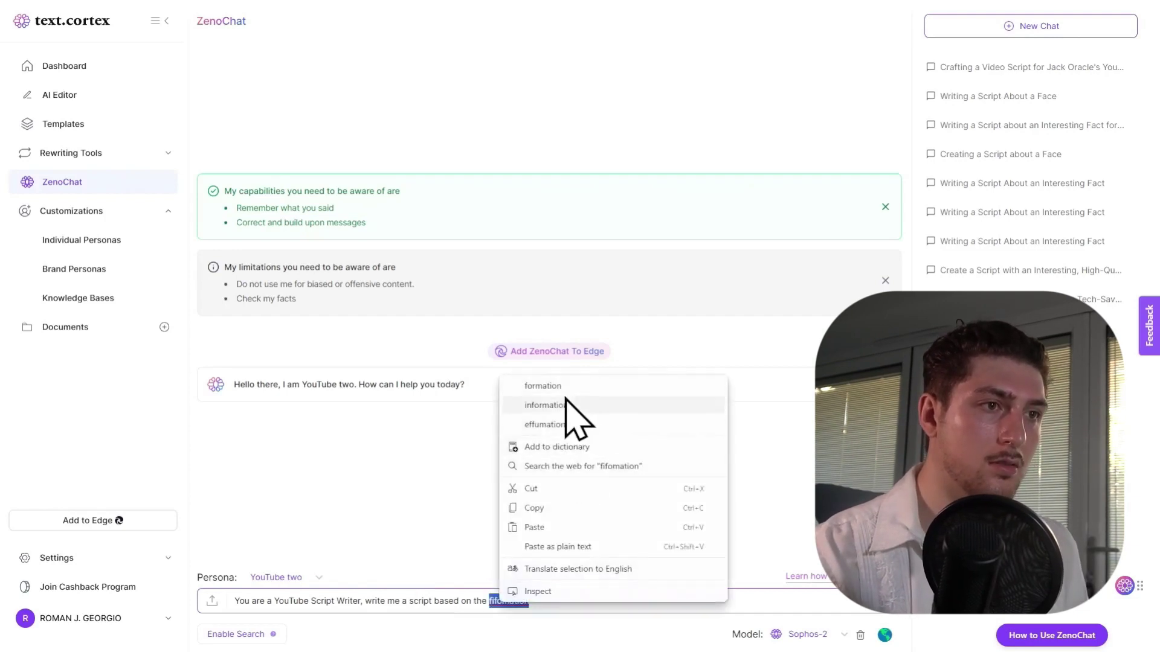
left_click(564, 404)
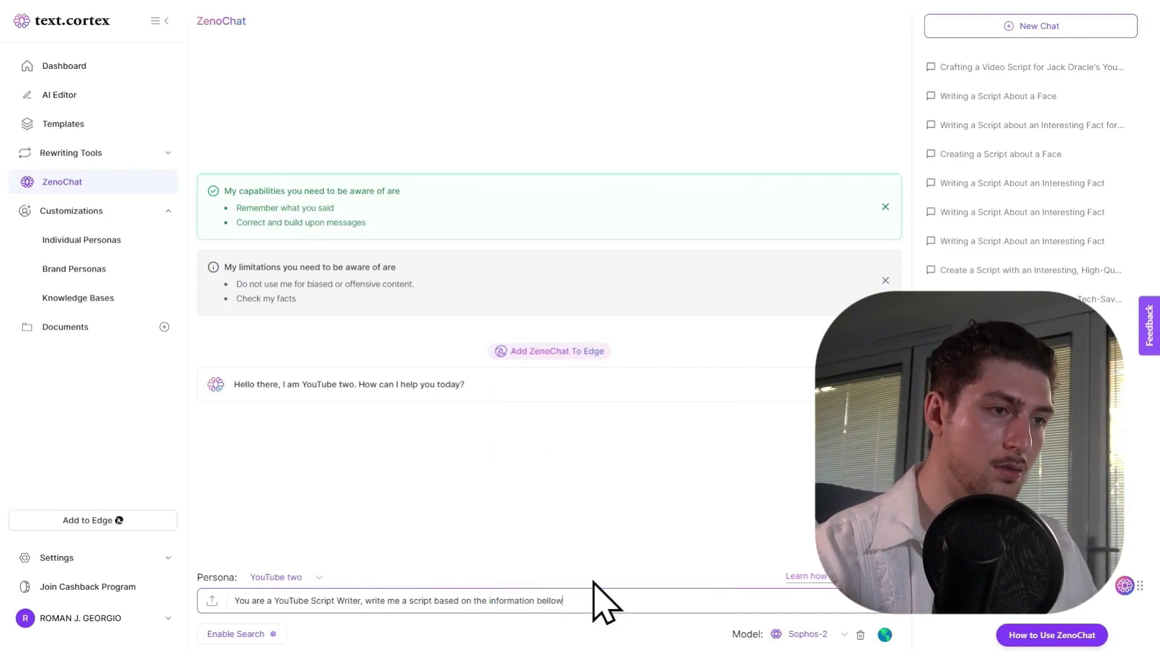
key("shift+Return")
key("ctrl+v")
key("Return")
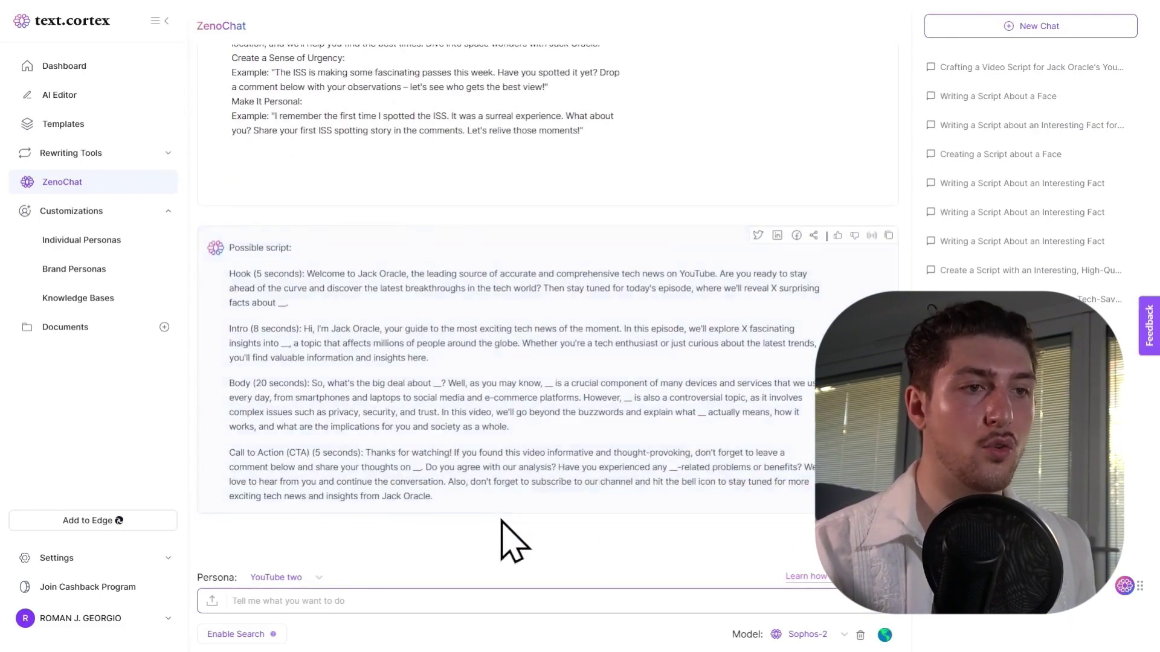
Copy the whole generated Hook, Intro, Body and CTA script from the reply.
left_click_drag(501, 527, 243, 289)
right_click(246, 290)
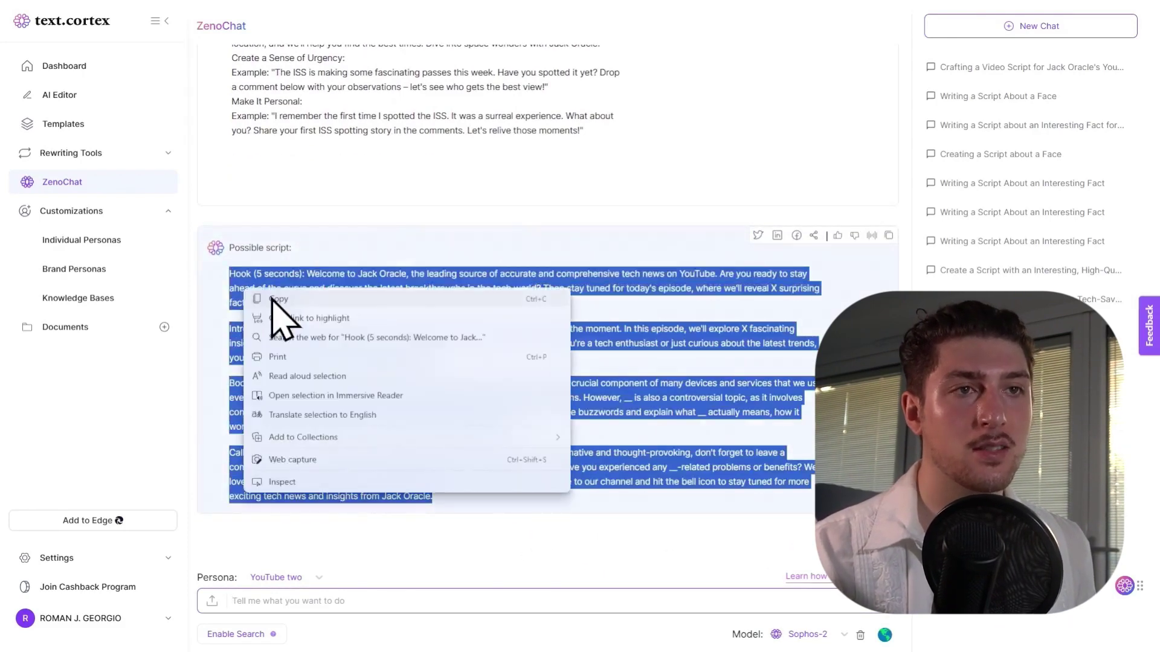
left_click(271, 307)
In the Example Scripts doc, go to the computer-virus script's closing line to fix 'kinda'.
mouse_move(974, 18)
left_click(568, 8)
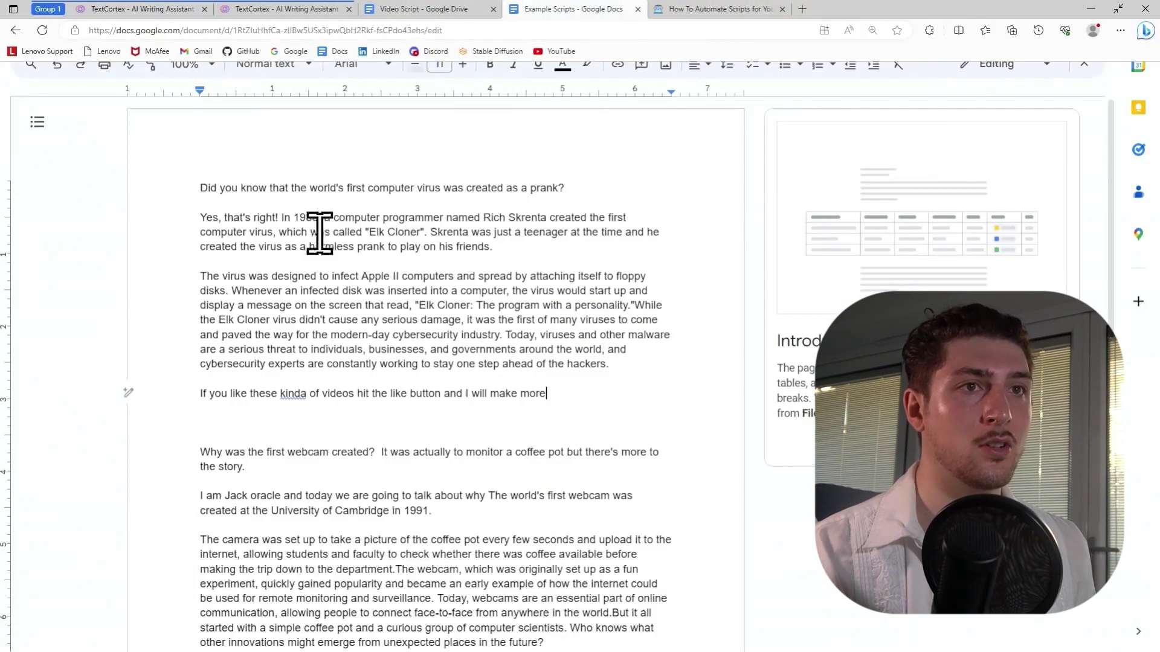
left_click_drag(201, 187, 701, 401)
left_click(331, 393)
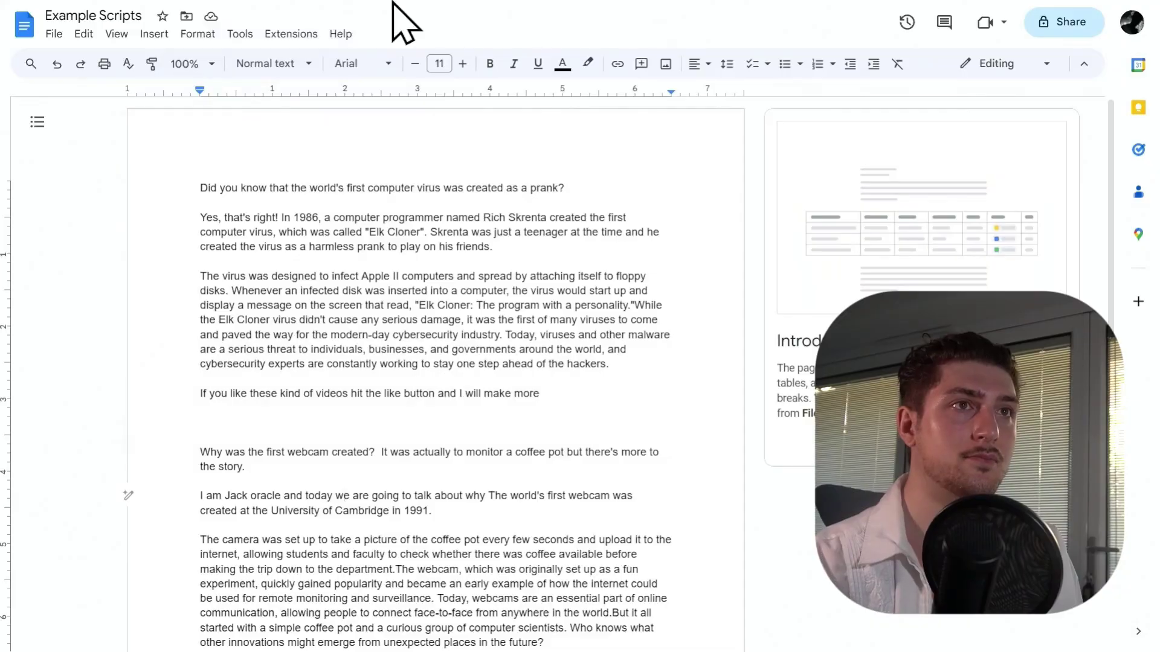
Start a new persona from the Individual Personas library under Customizations.
left_click(292, 9)
left_click(155, 9)
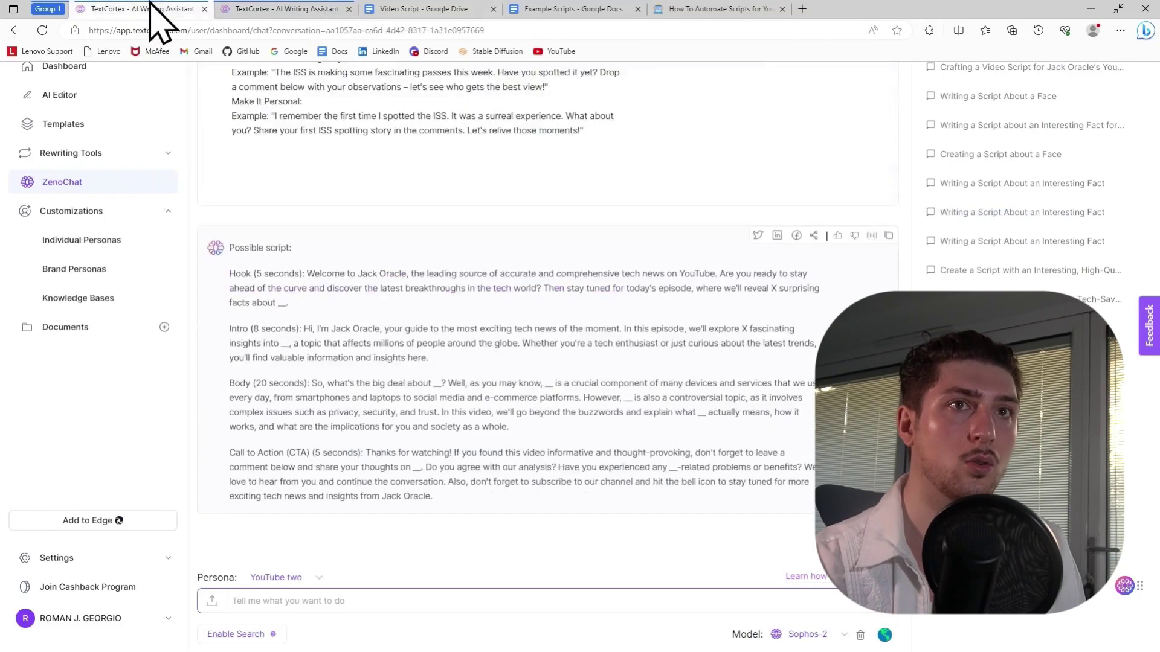
left_click(108, 215)
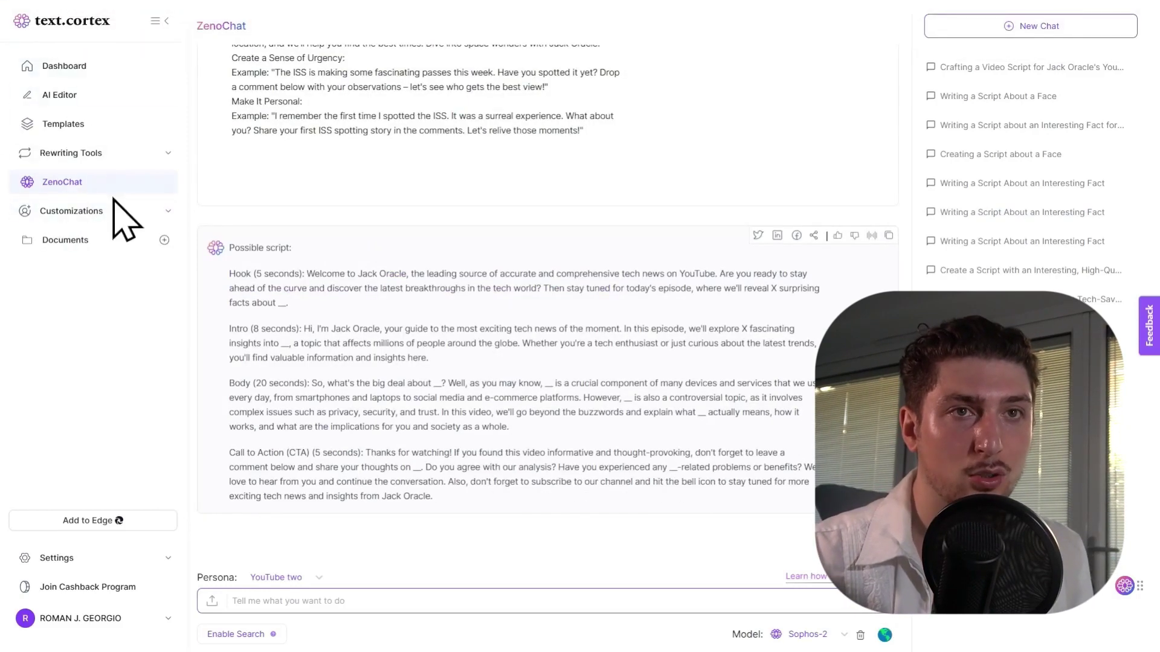
left_click(105, 209)
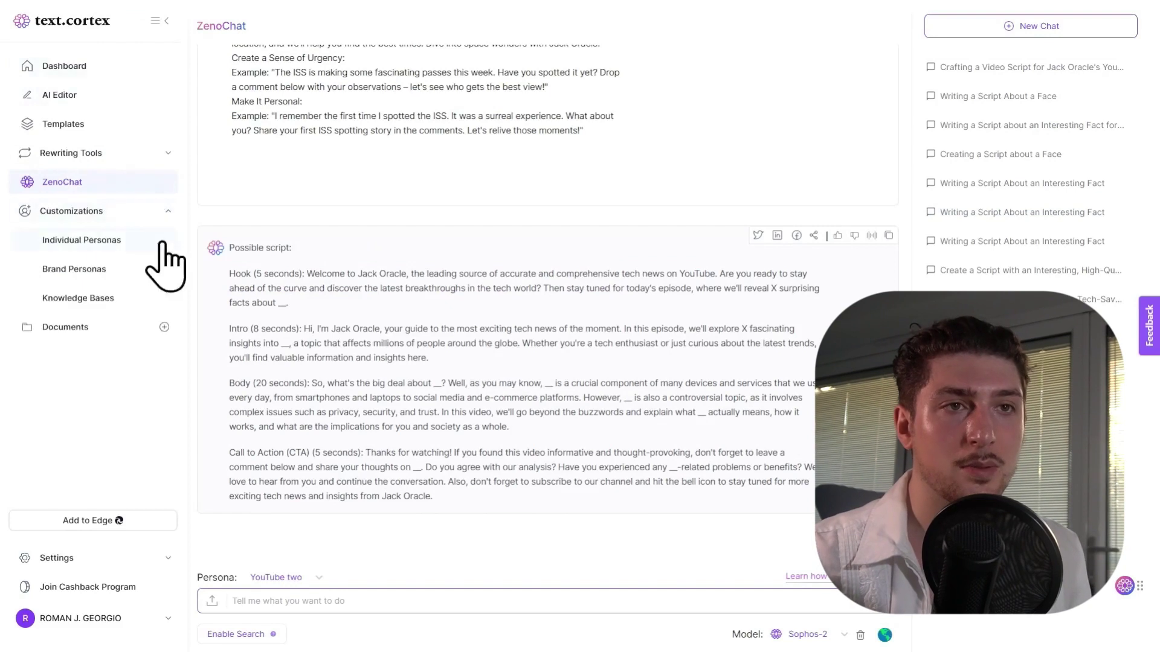
left_click(124, 241)
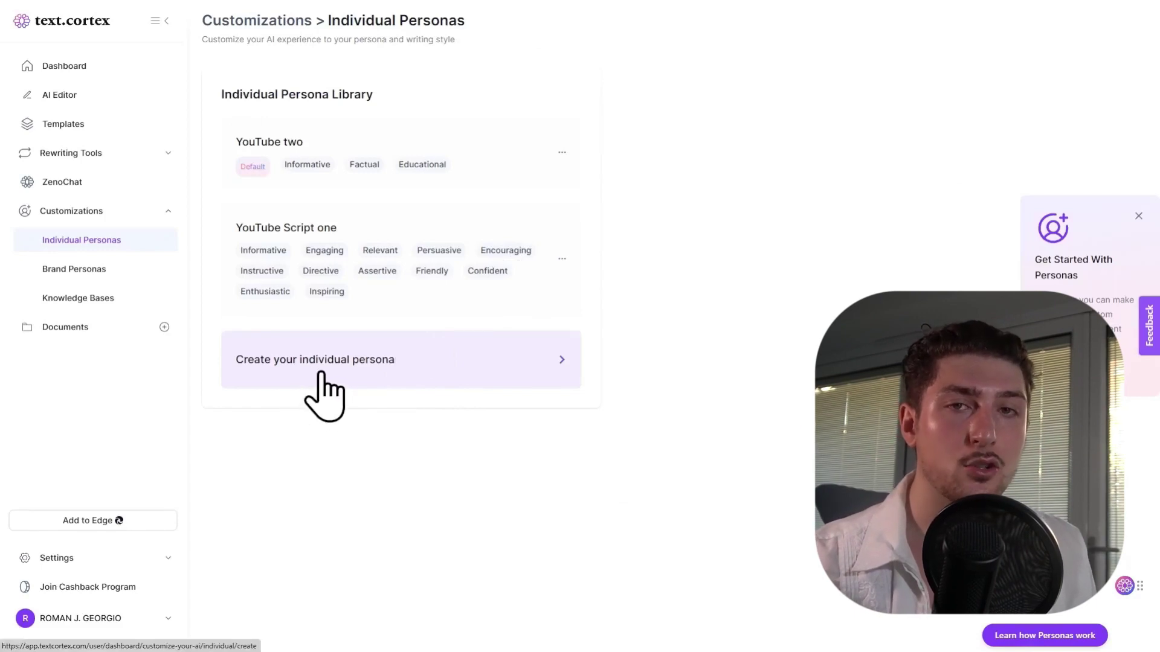
left_click(324, 376)
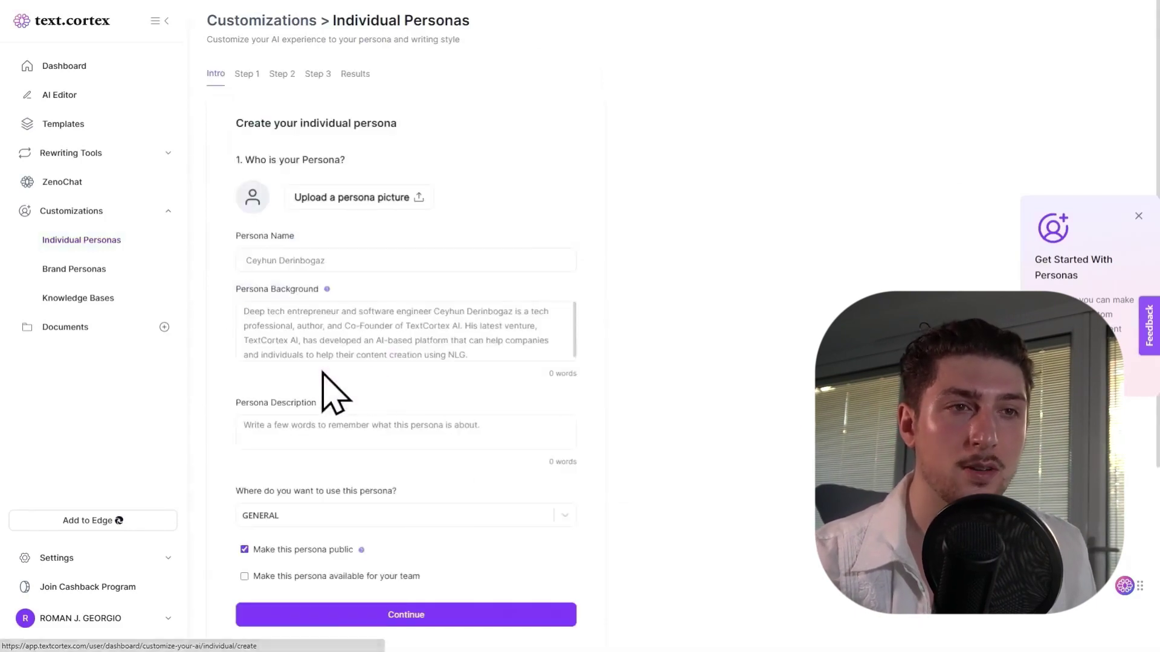
Name the persona 'JACK ORACLE Youtbe Script Maker'.
left_click(345, 260)
type("Jac")
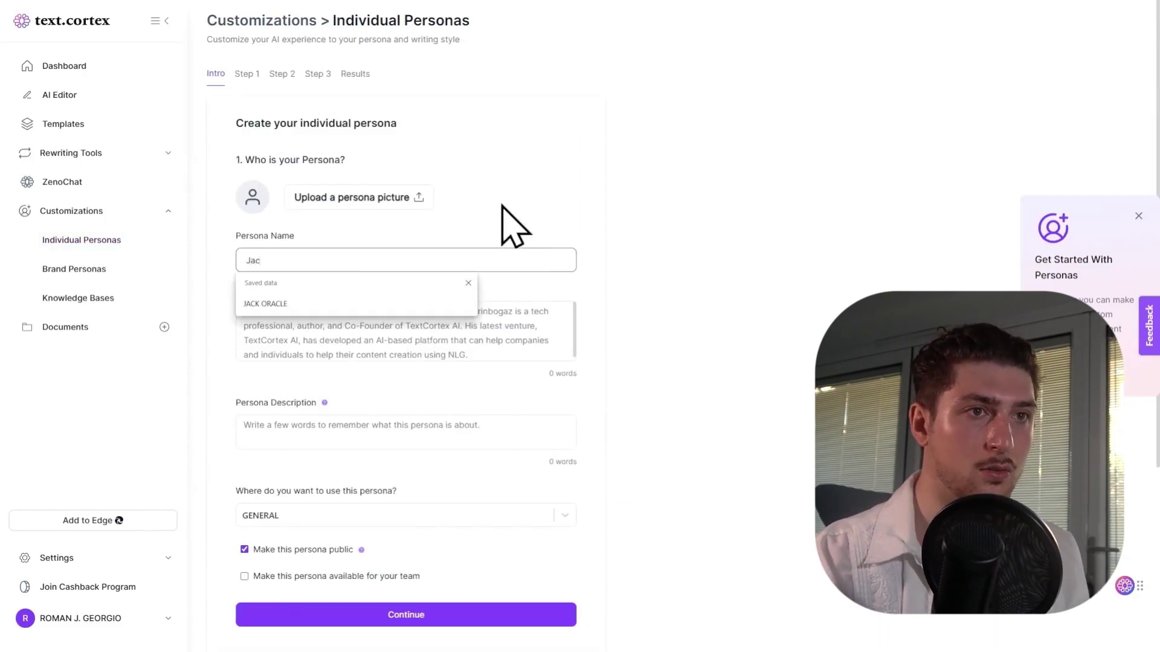
left_click(344, 304)
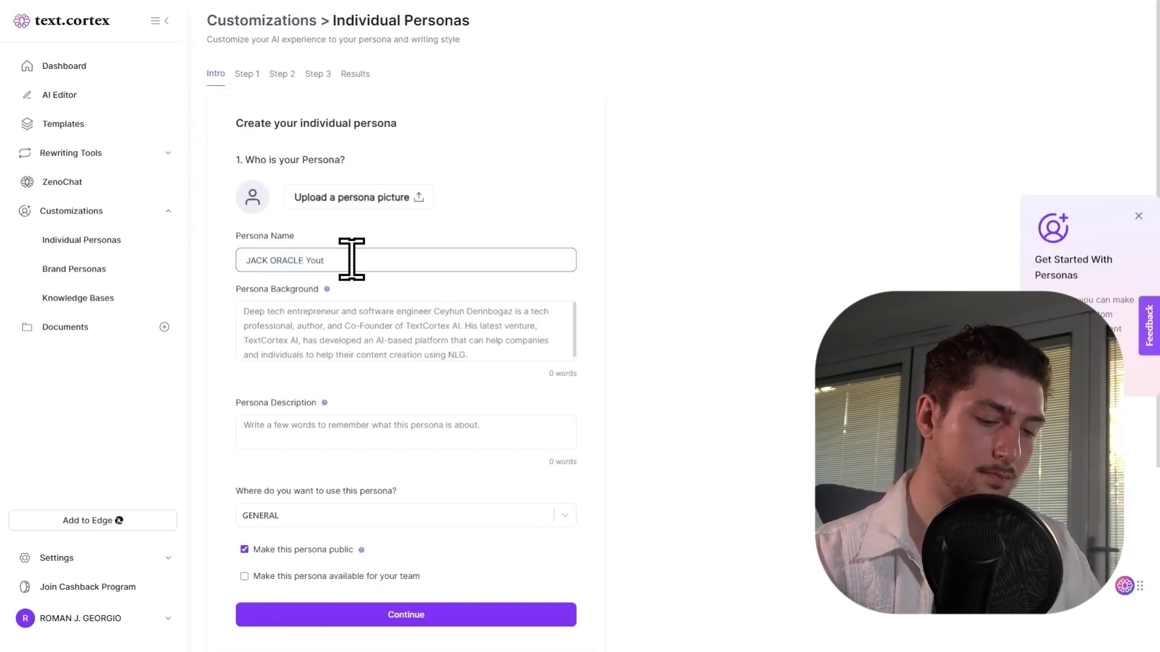
type("Youtbe Script ")
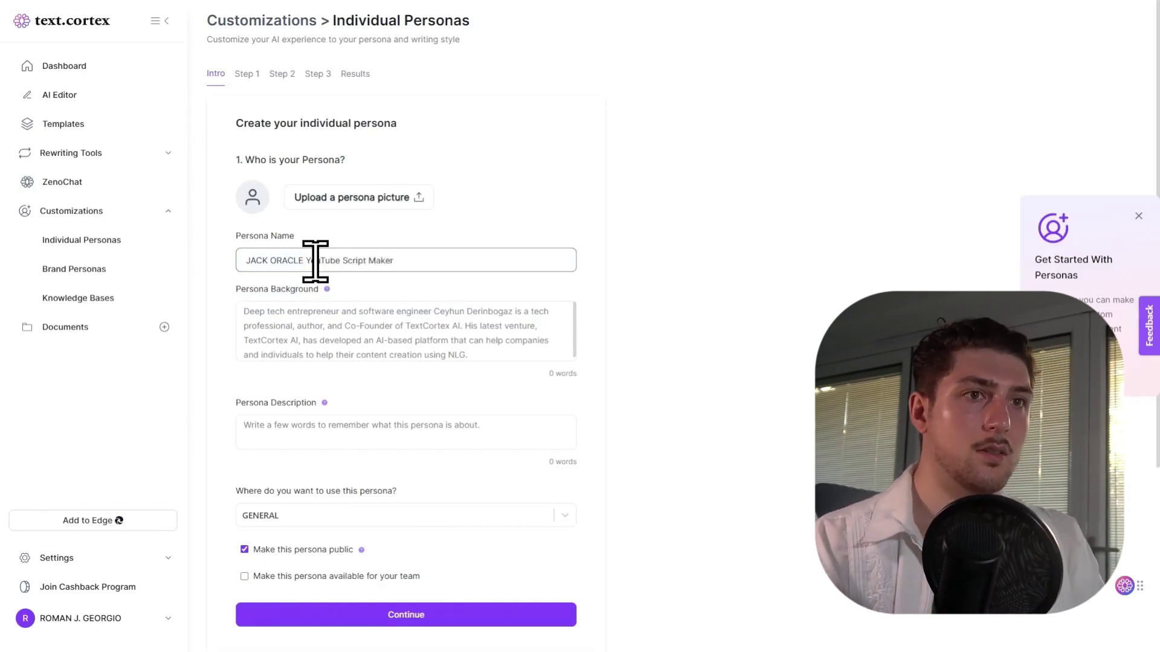
type("Maker")
left_click(315, 329)
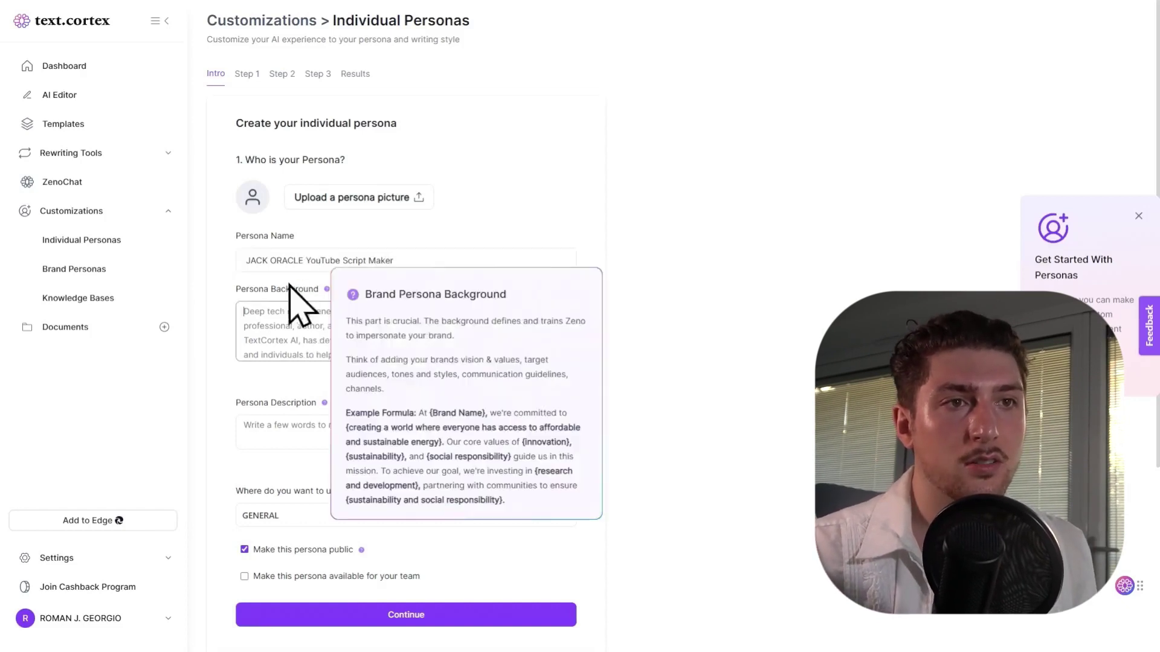
Copy the Video Script guide and paste it as the persona background.
mouse_move(327, 290)
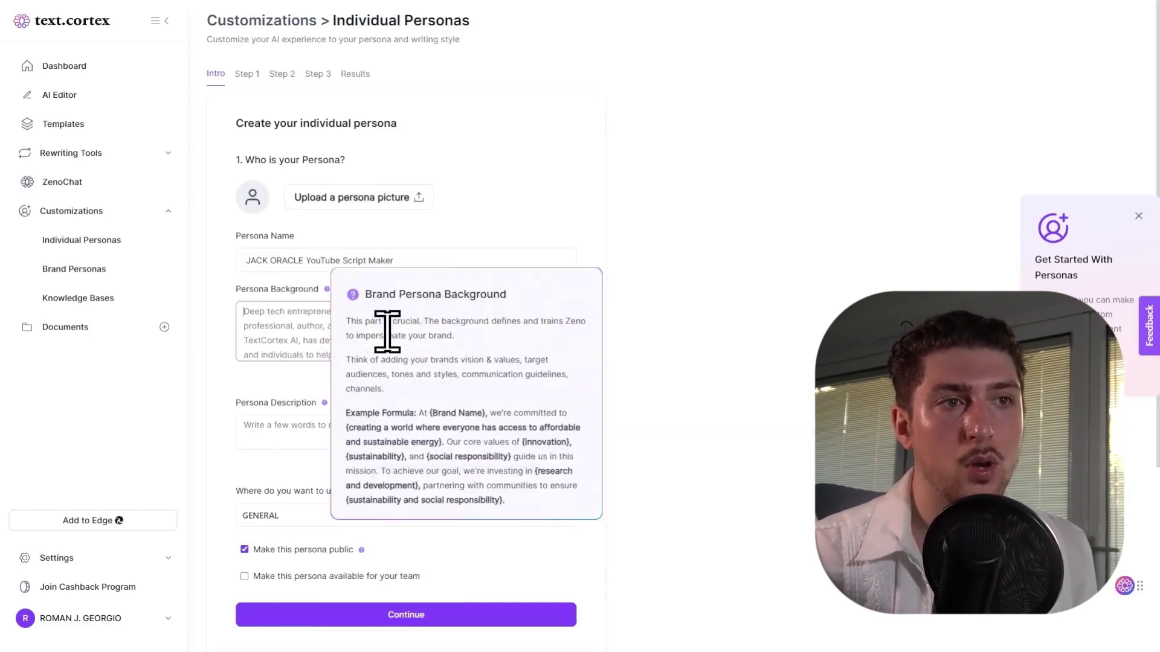
mouse_move(345, 20)
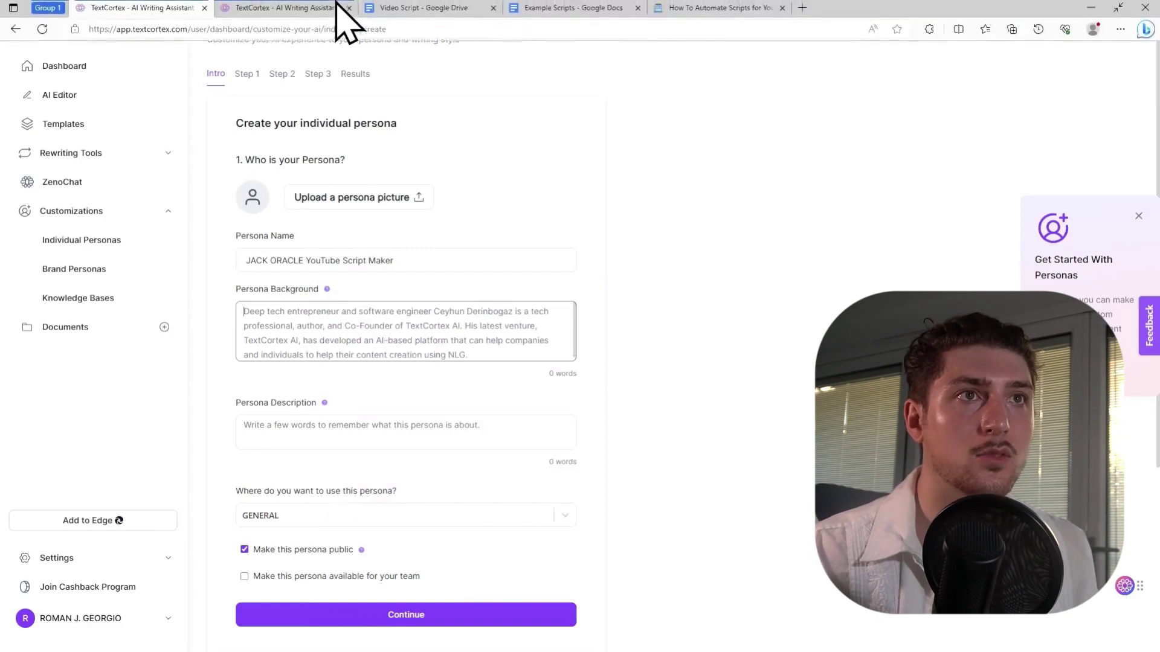
left_click(446, 7)
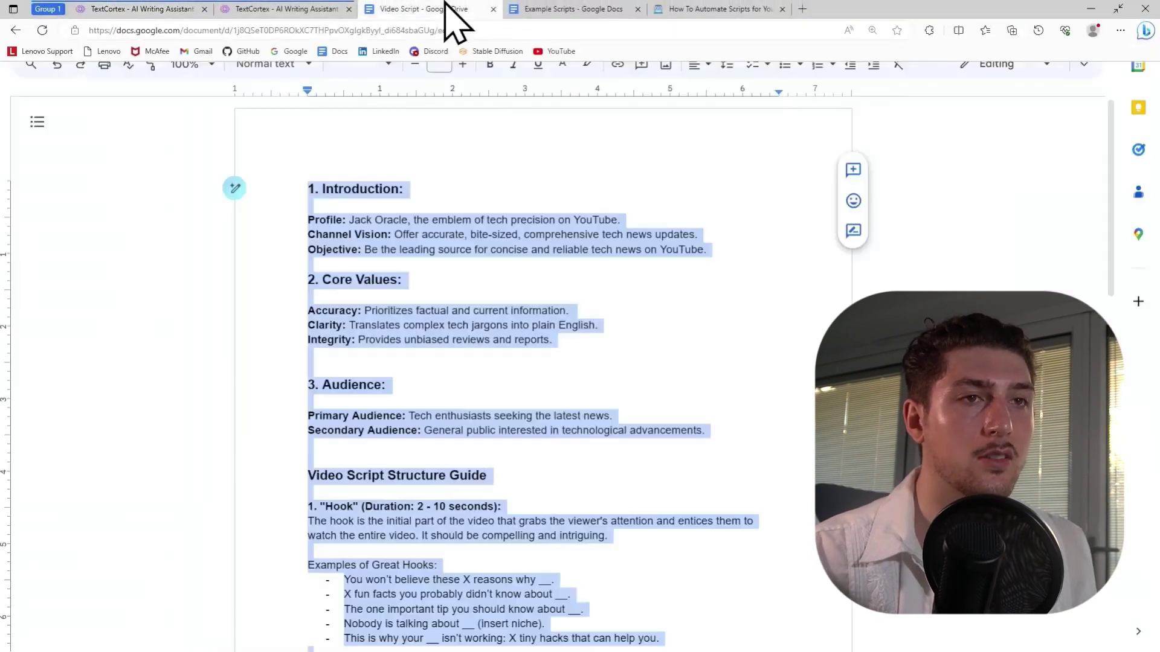
right_click(377, 219)
left_click(416, 258)
mouse_move(388, 18)
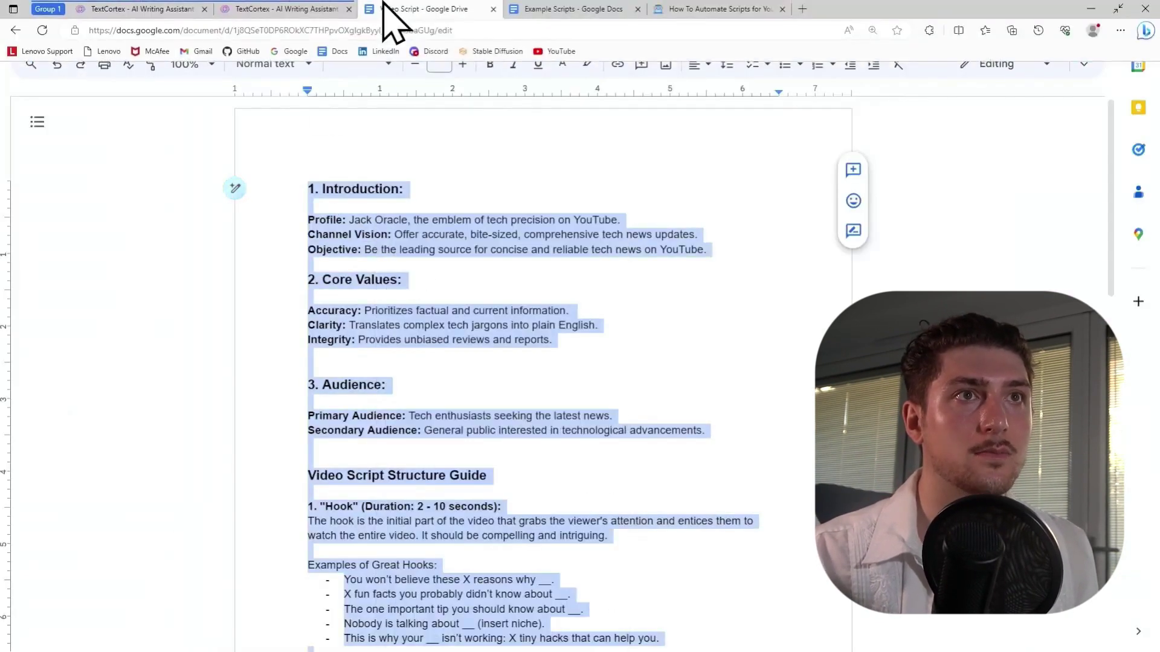
left_click(273, 7)
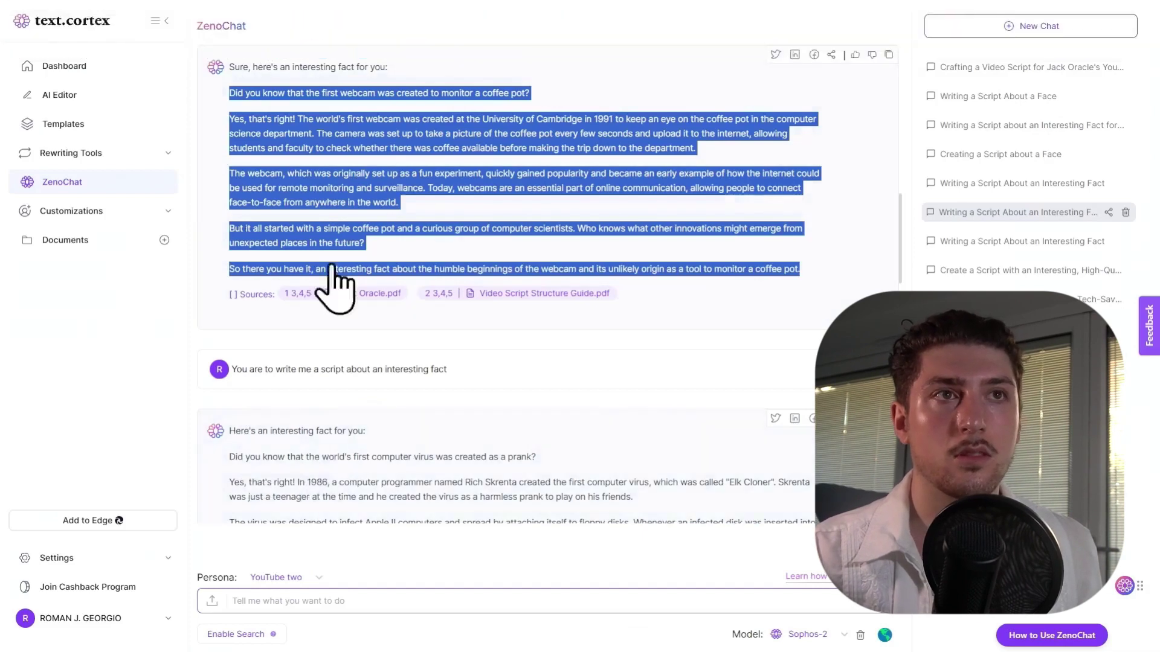
mouse_move(253, 18)
left_click(140, 7)
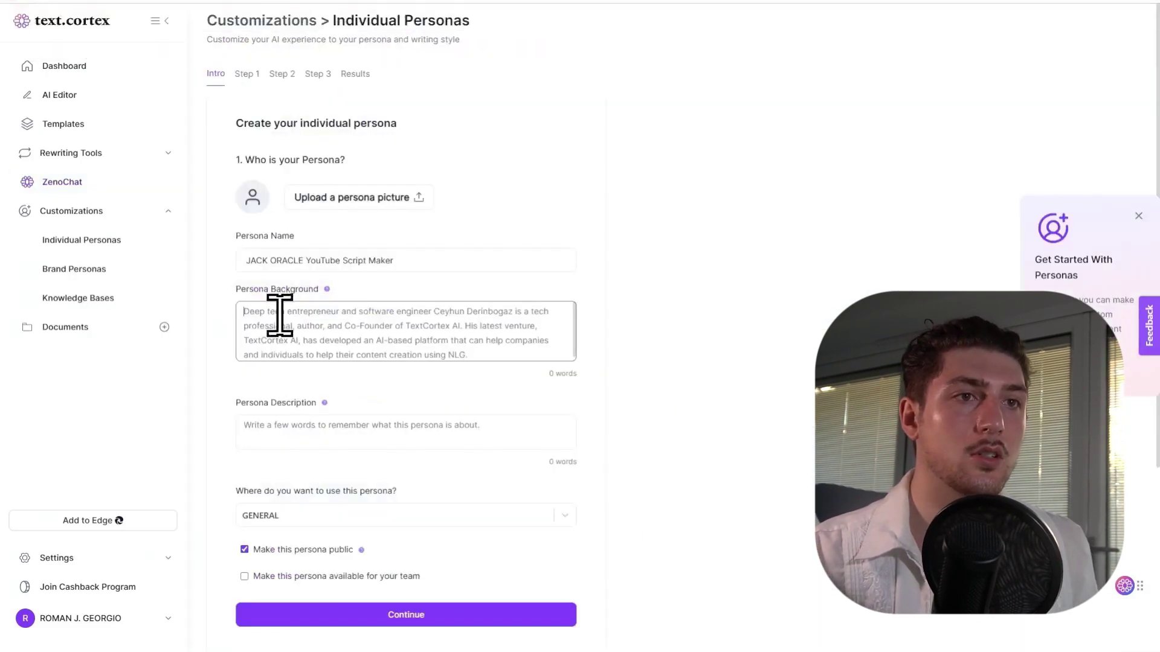
left_click(279, 316)
key("ctrl+v")
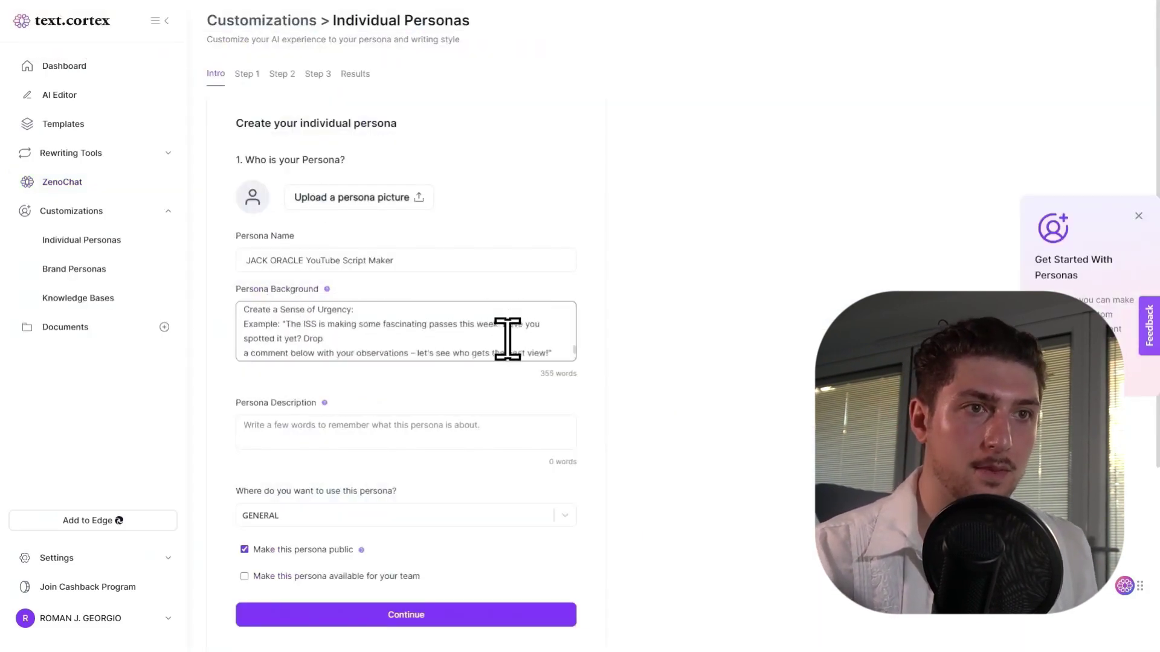
scroll(508, 339, "up", 15)
Write the description 'A YouTube Script Writer', fixing the misspelled 'YouTbe'.
left_click(357, 433)
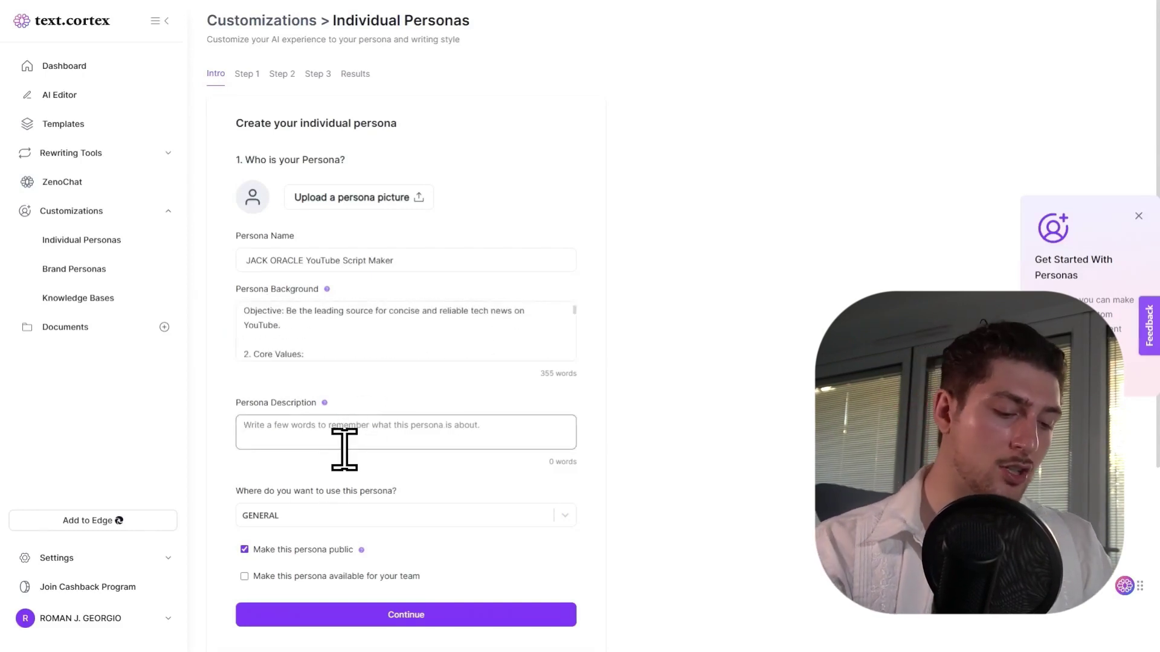
type("A YouTbe Script Writer")
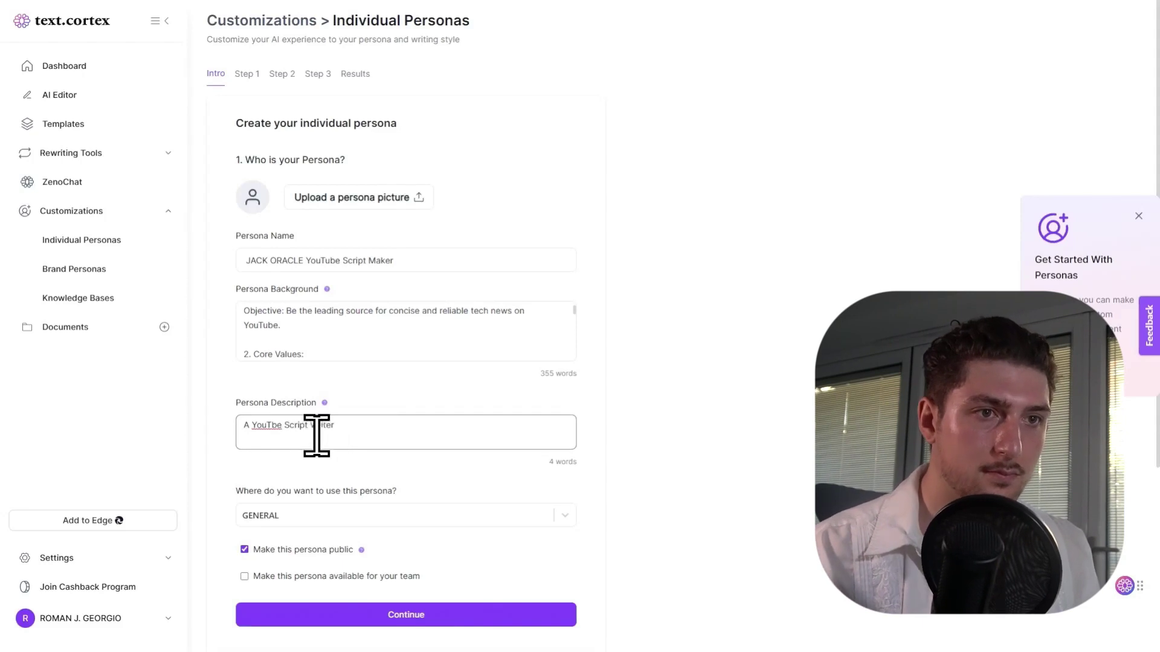
double_click(267, 425)
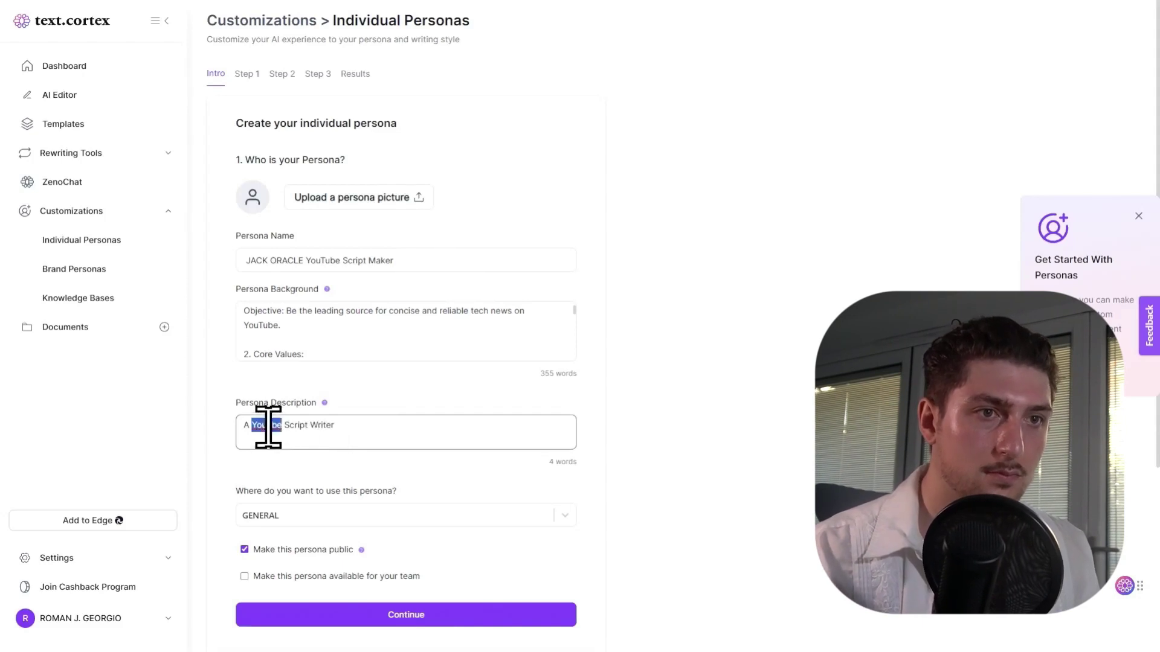
right_click(267, 425)
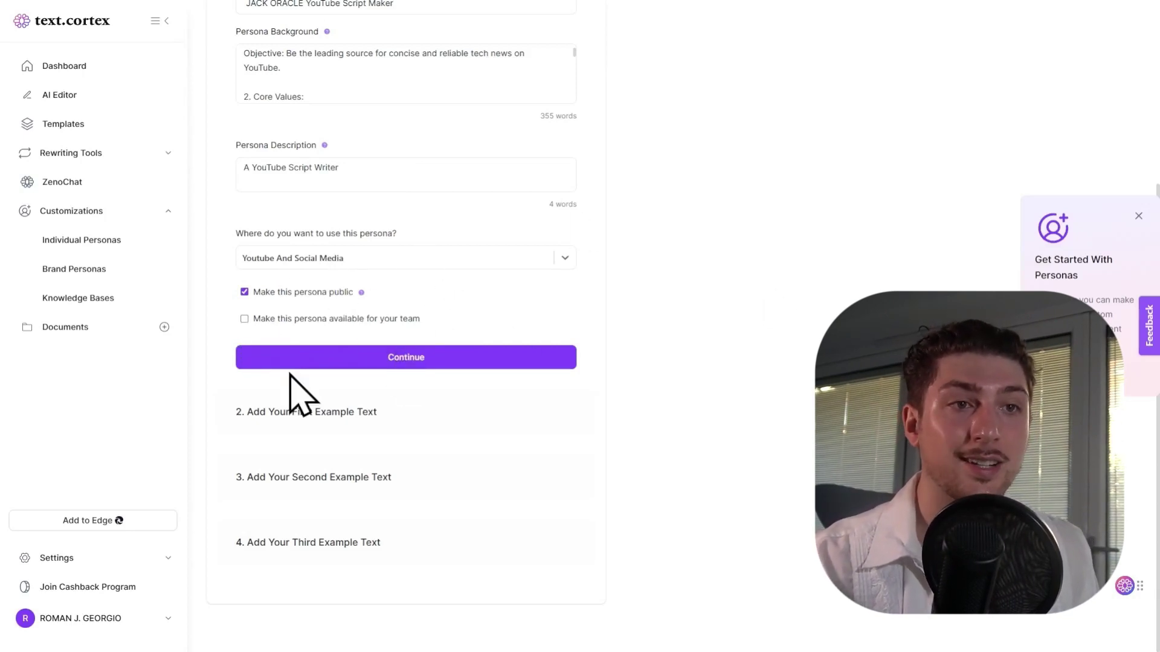
Continue the persona setup and paste the computer-virus script as the first example text.
left_click(305, 356)
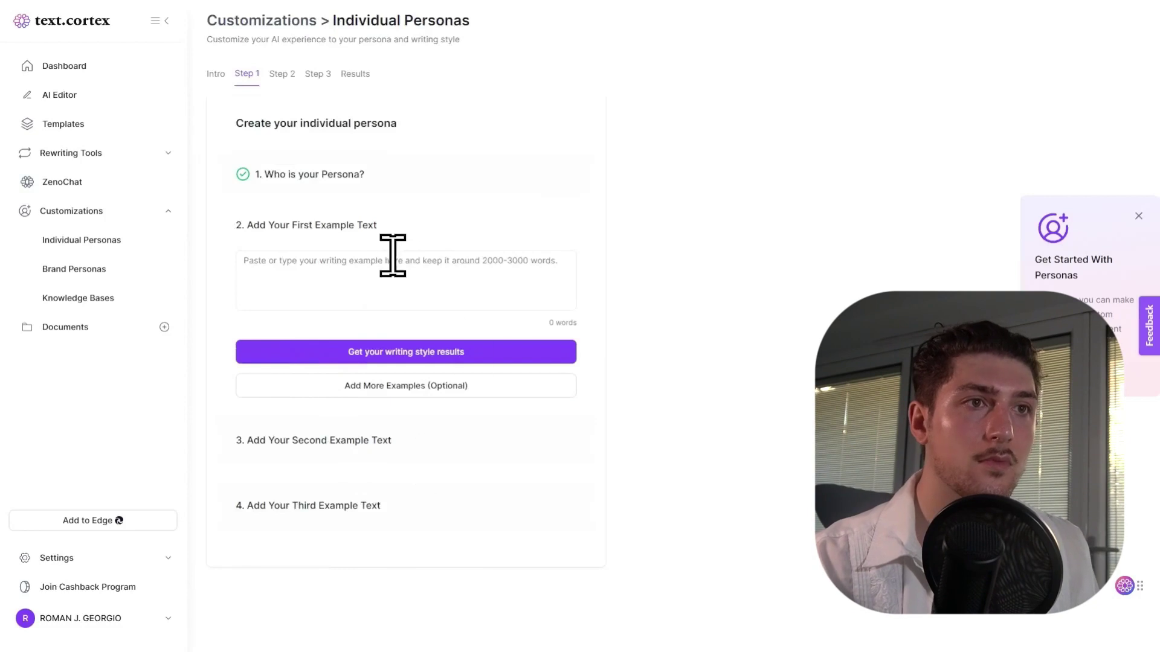
left_click(357, 267)
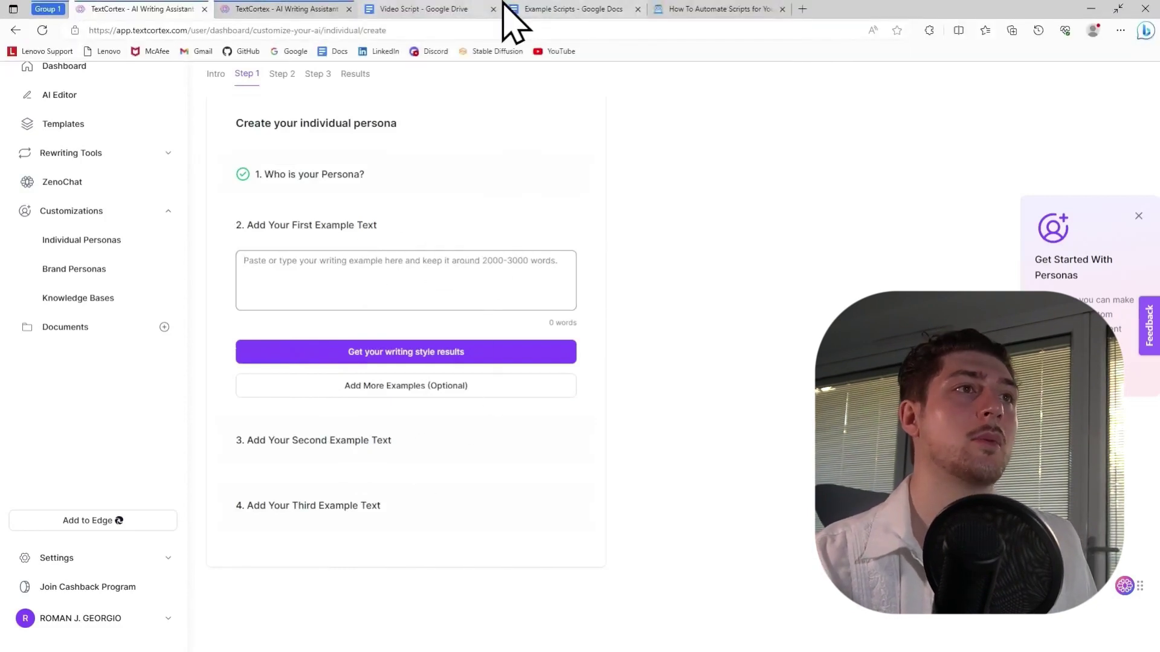
left_click(557, 11)
left_click_drag(201, 188, 638, 403)
mouse_move(332, 20)
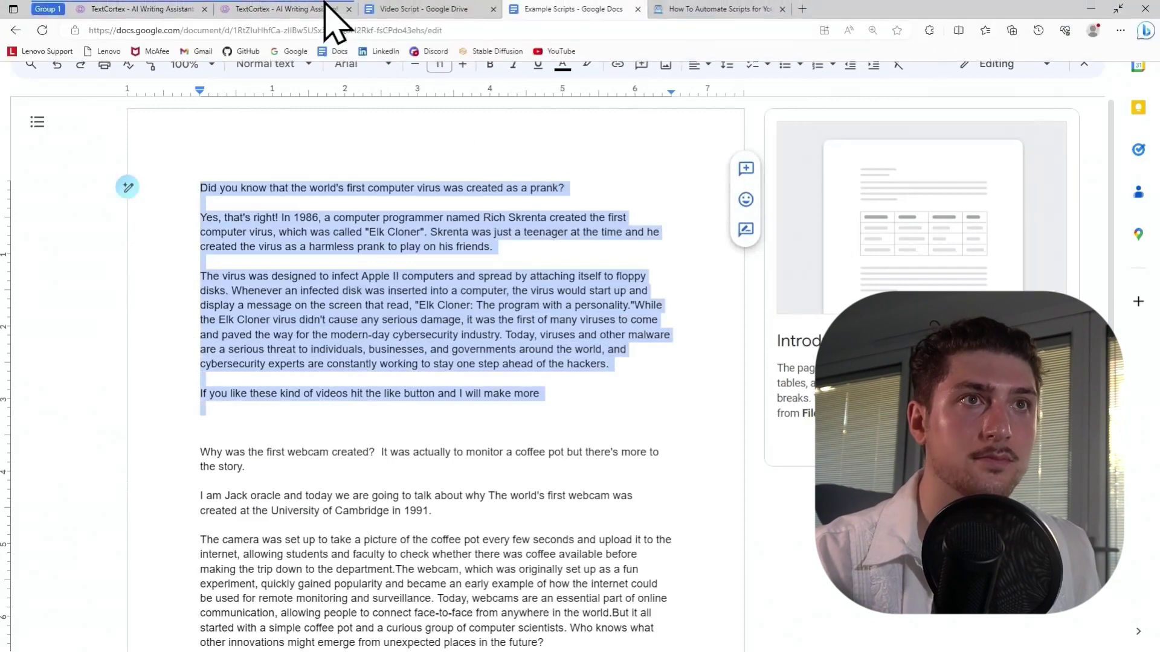
left_click(178, 9)
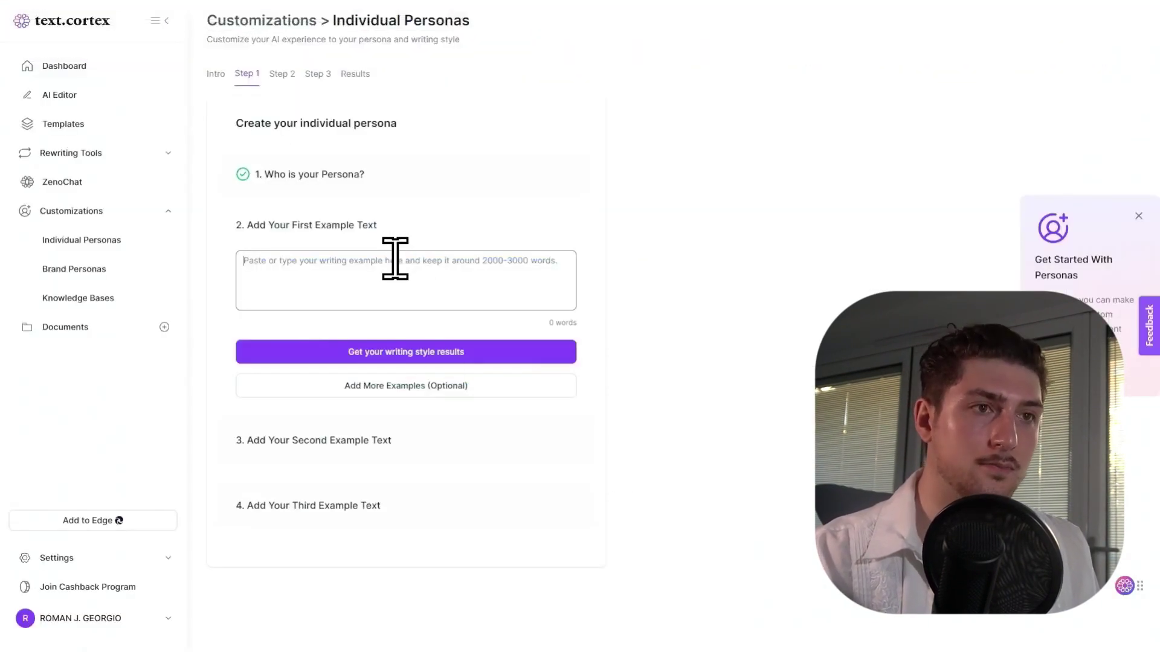
key("ctrl+v")
Add a second example box and select the webcam script from Example Scripts.
left_click(414, 386)
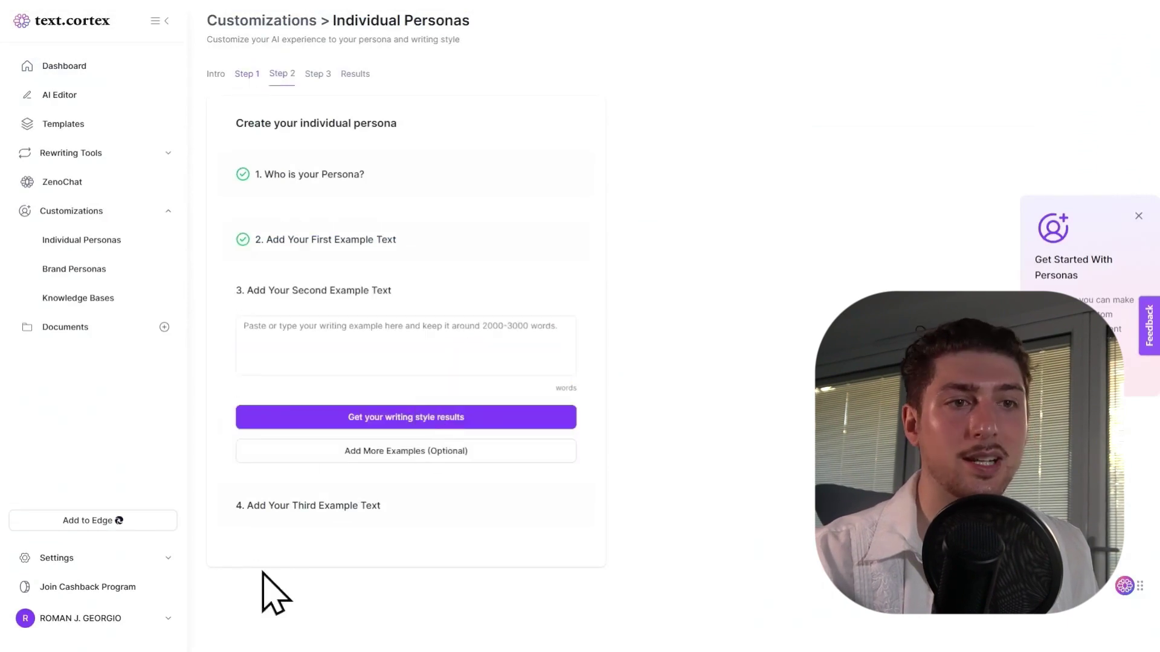
mouse_move(400, 2)
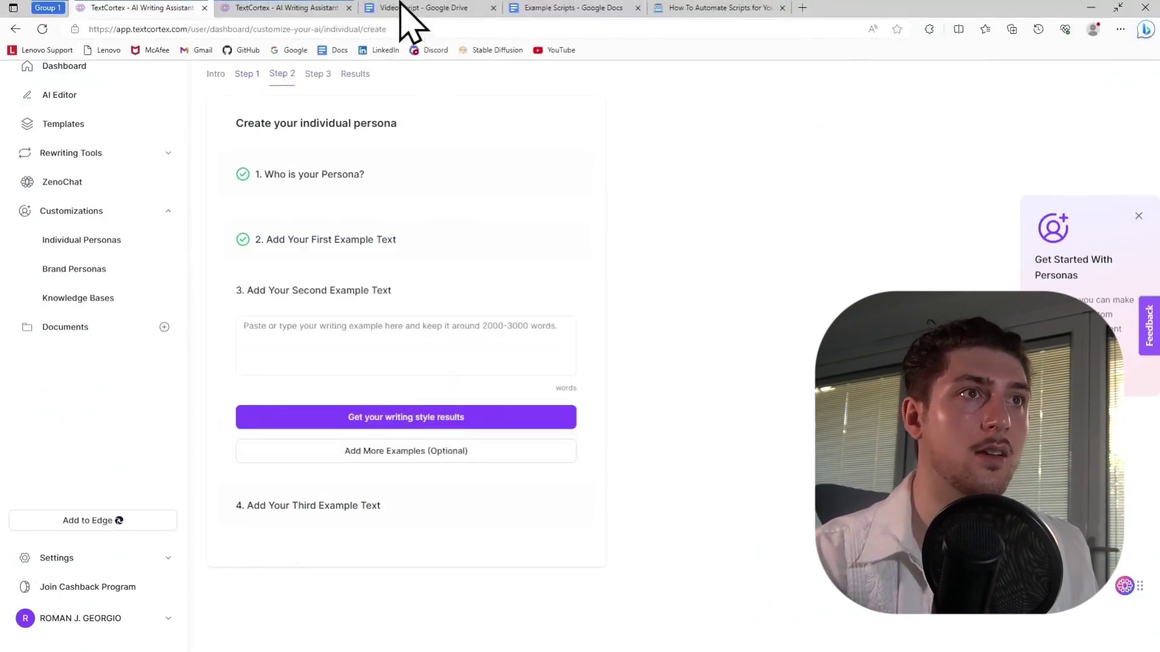
left_click(555, 7)
left_click_drag(202, 459, 612, 594)
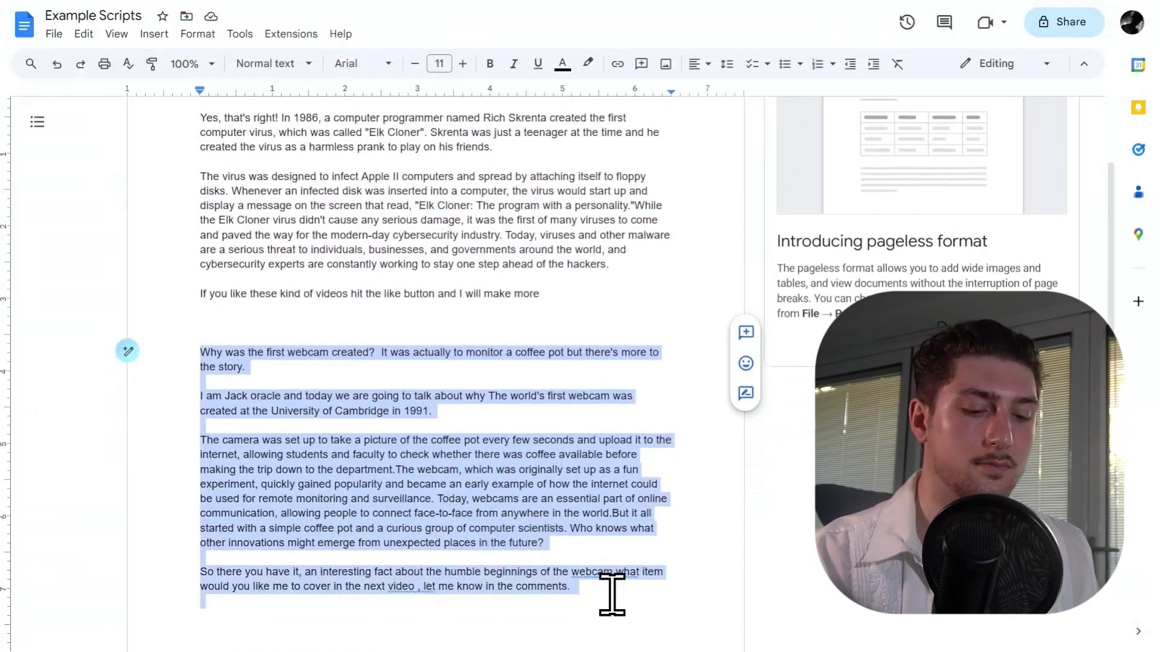
mouse_move(205, 3)
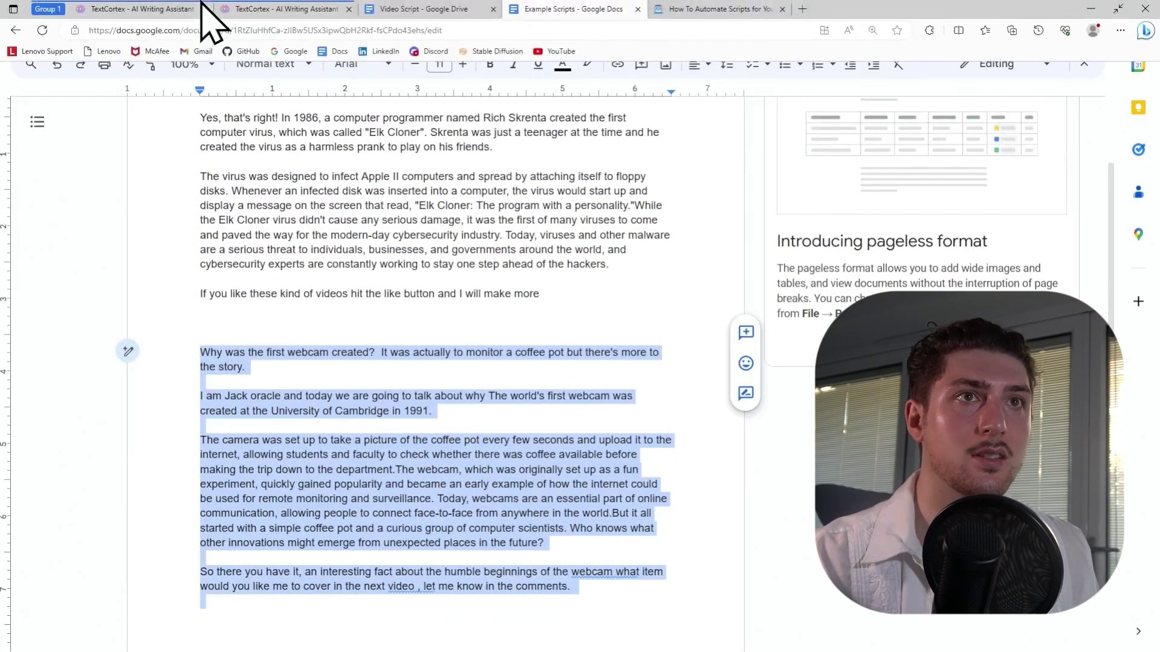
left_click(249, 7)
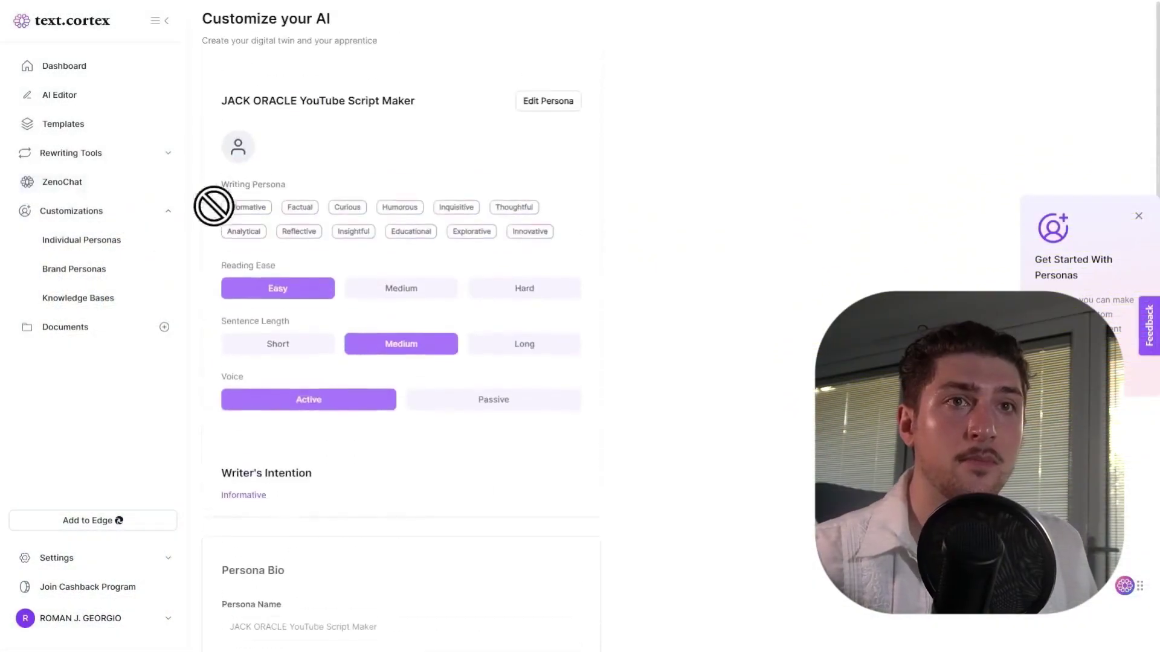
Switch the ZenoChat persona to JACK ORACLE YouTube Script Maker.
left_click(116, 185)
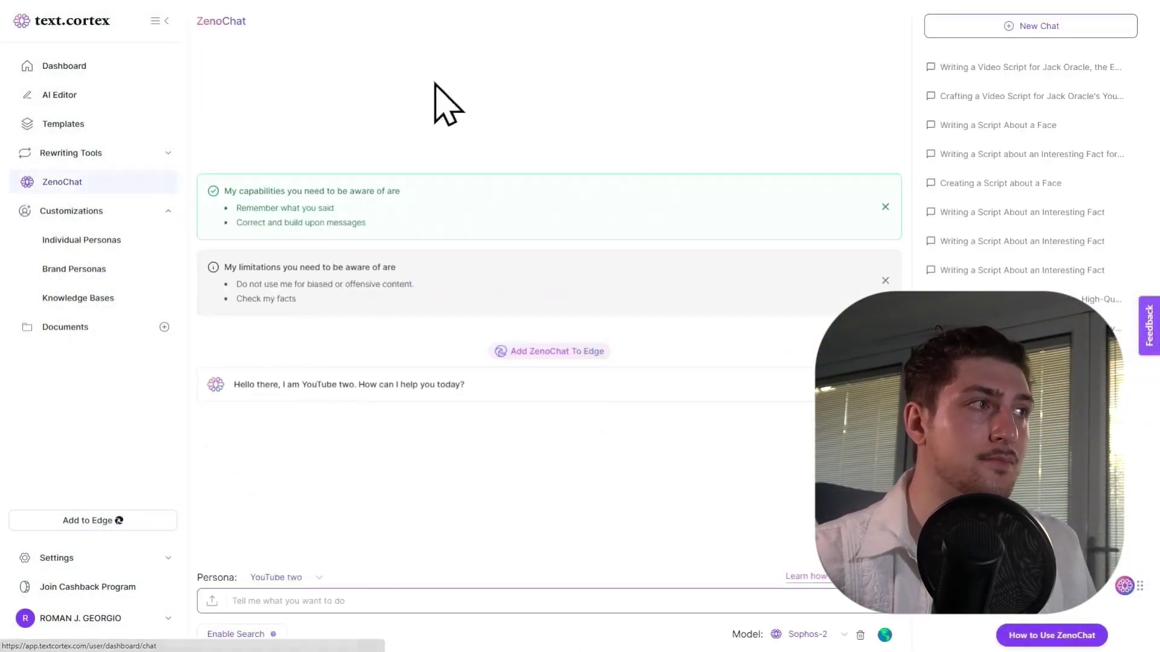
left_click(292, 585)
scroll(353, 501, "down", 6)
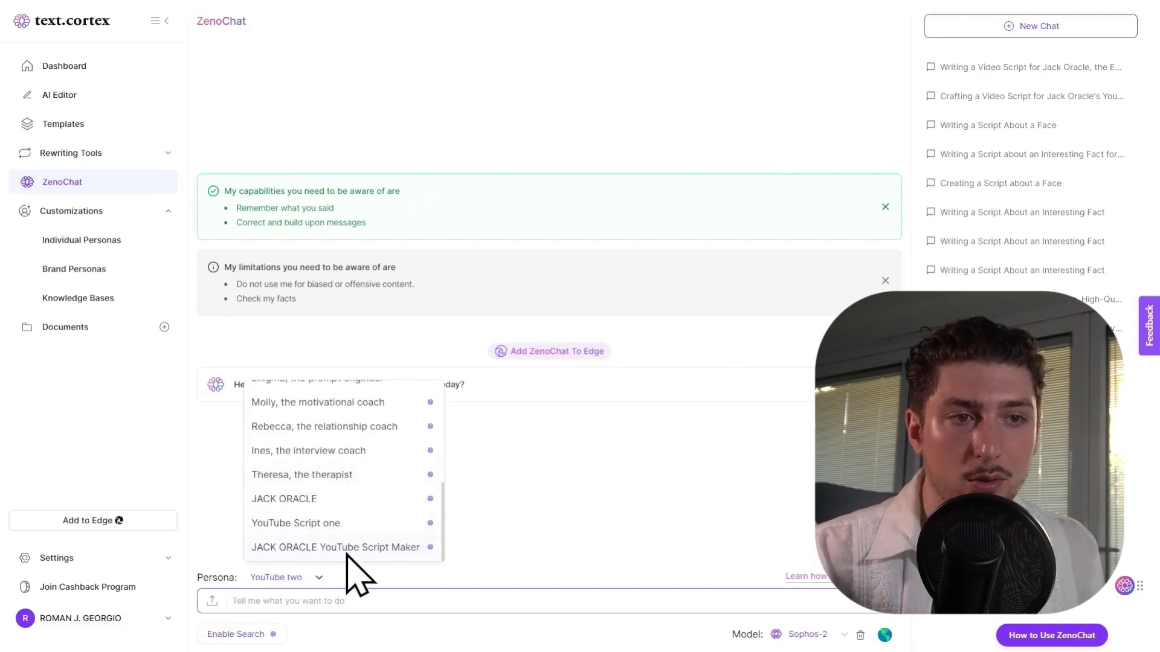
left_click(290, 547)
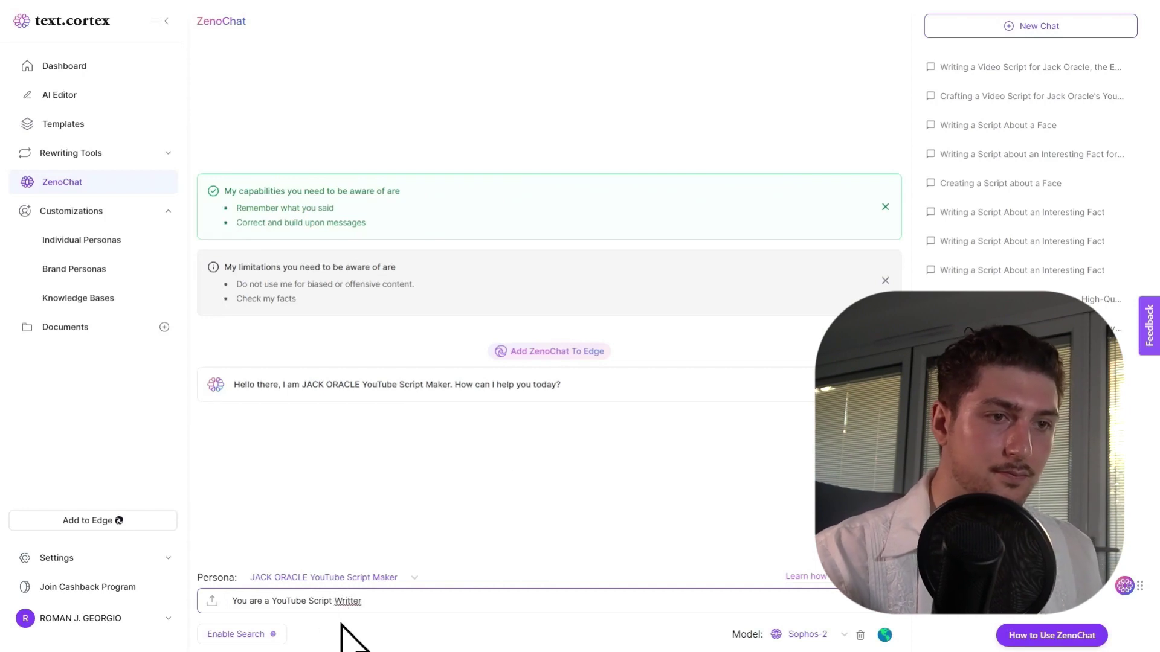
Fix 'Writter' and 'intresting' on the prompt's first line and start a second line.
right_click(350, 601)
left_click(414, 379)
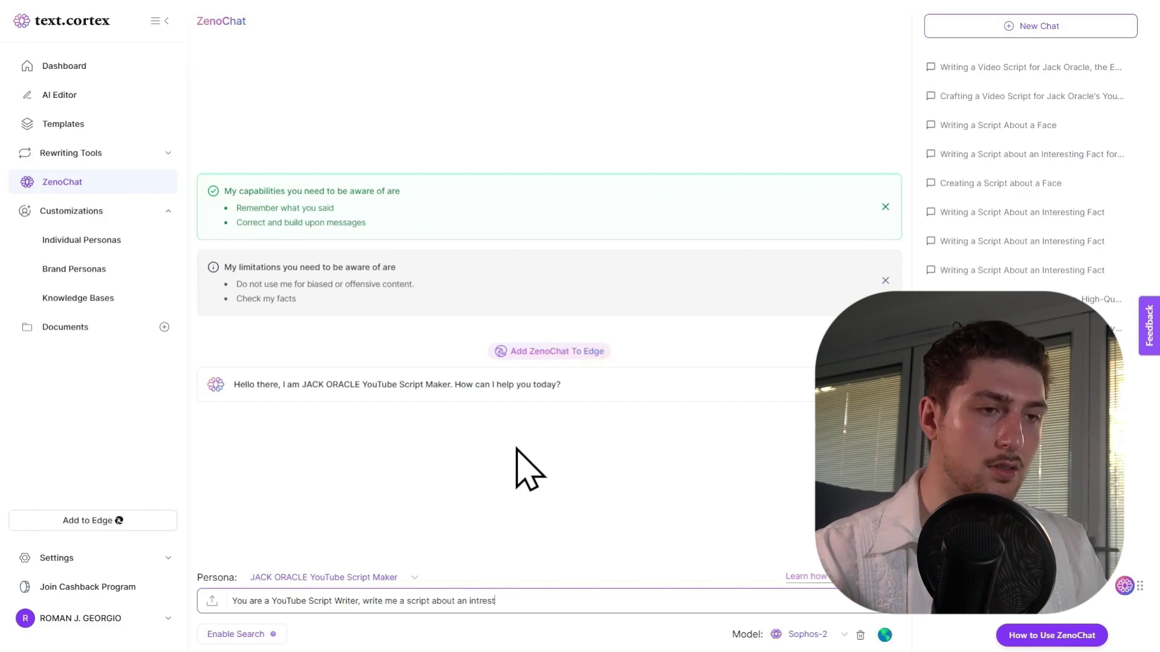
right_click(483, 601)
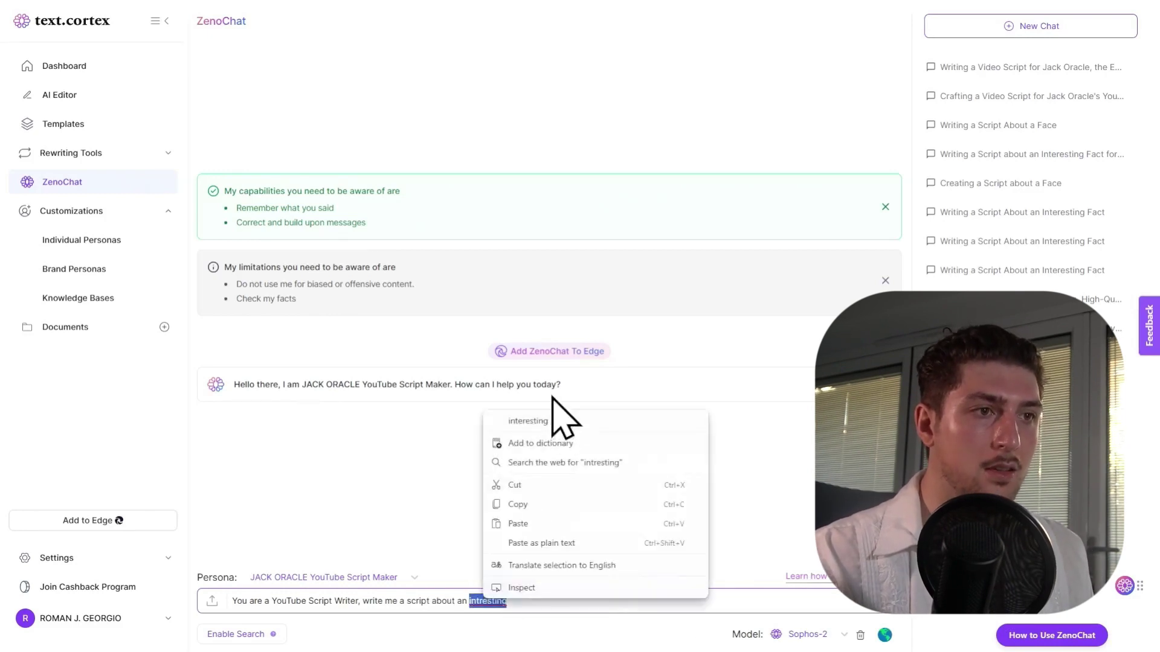
left_click(549, 416)
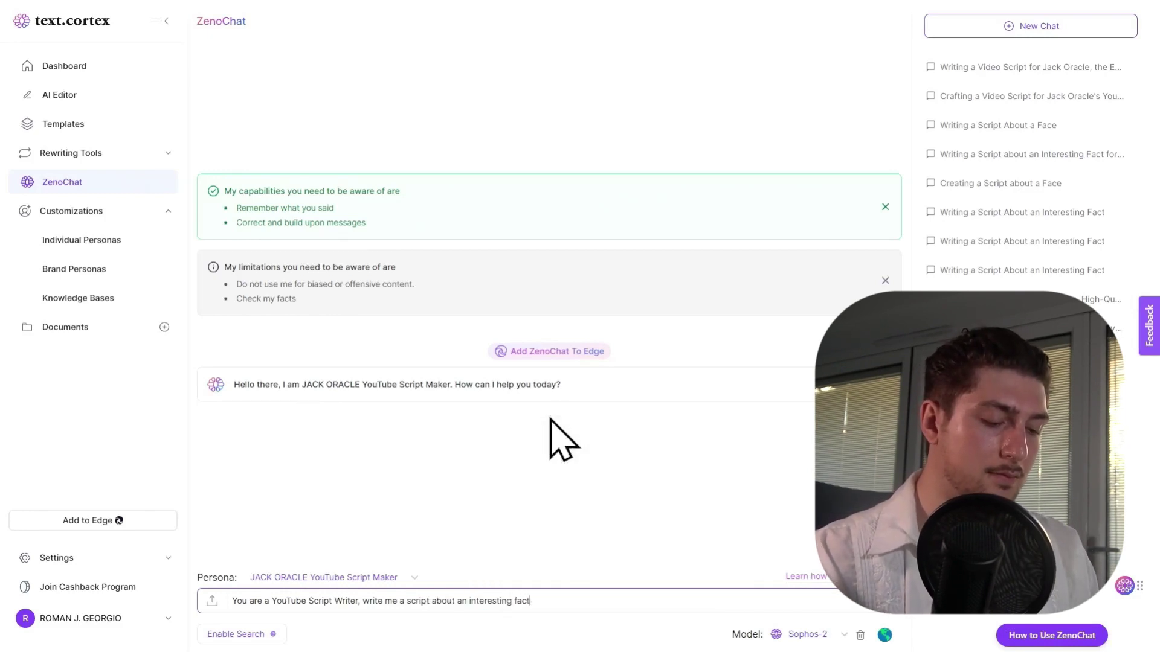
key("shift+Return")
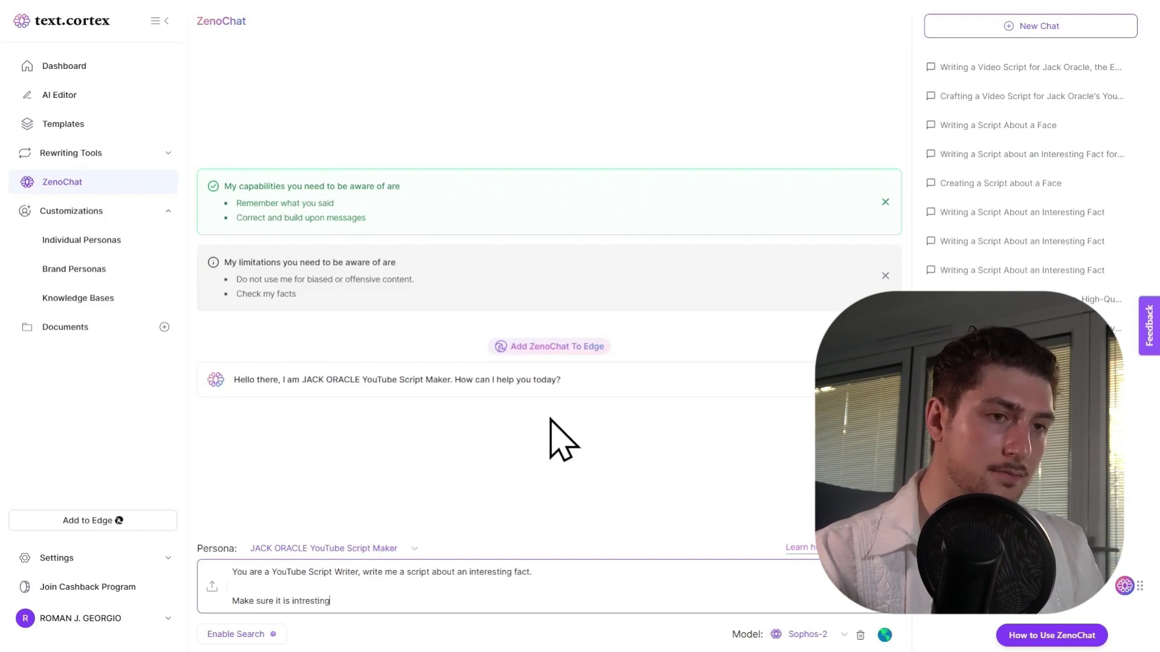
Correct the second line to 'interesting', 'audience' and 'Oracles', then send the prompt.
double_click(314, 601)
right_click(306, 603)
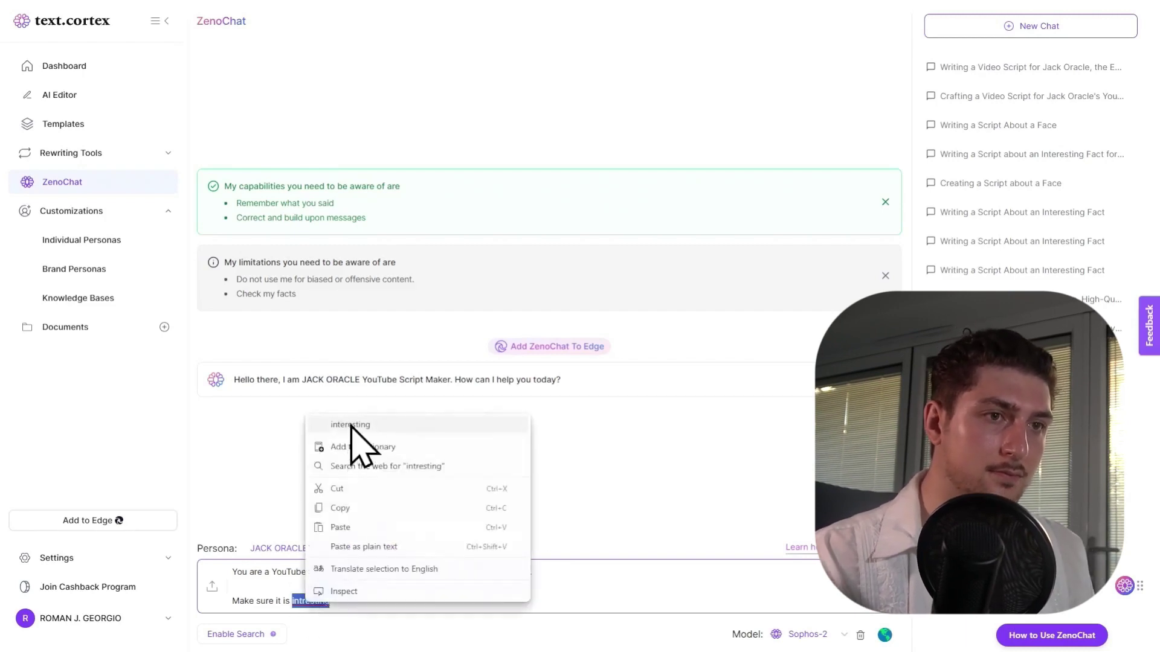
left_click(351, 430)
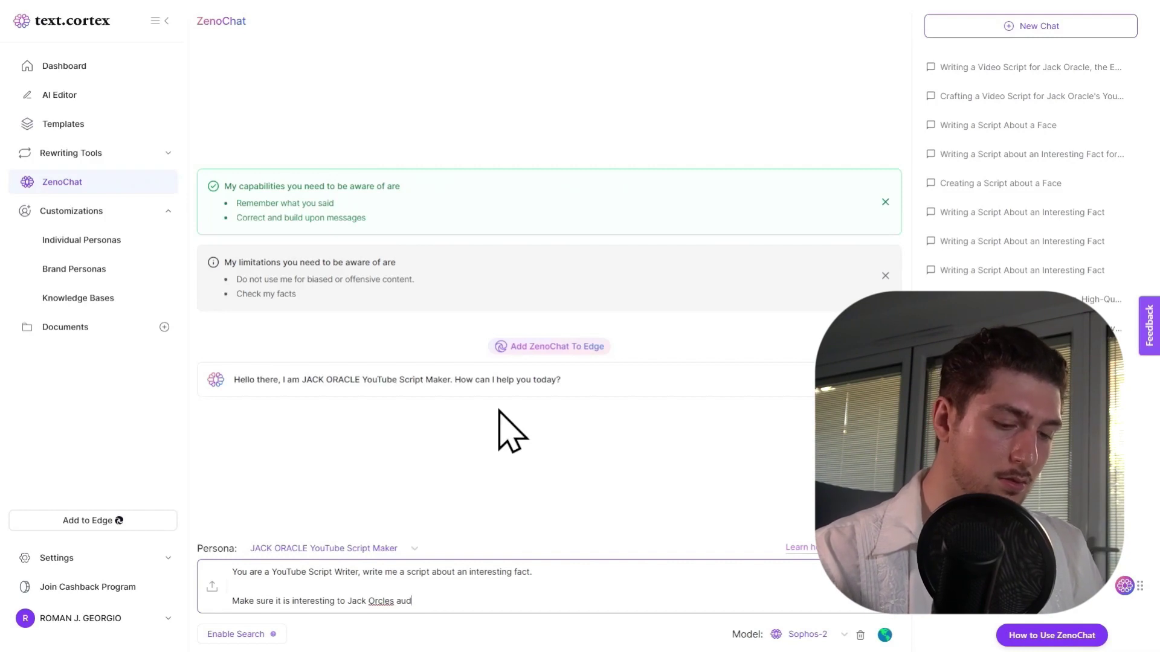
right_click(411, 601)
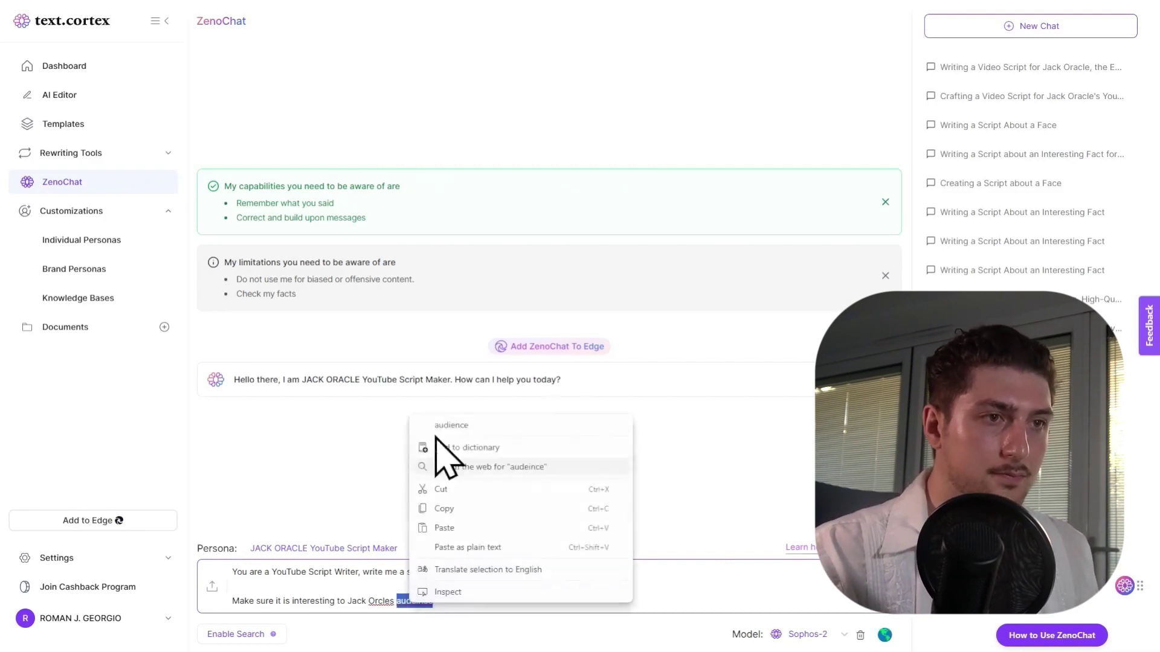
left_click(445, 429)
right_click(380, 601)
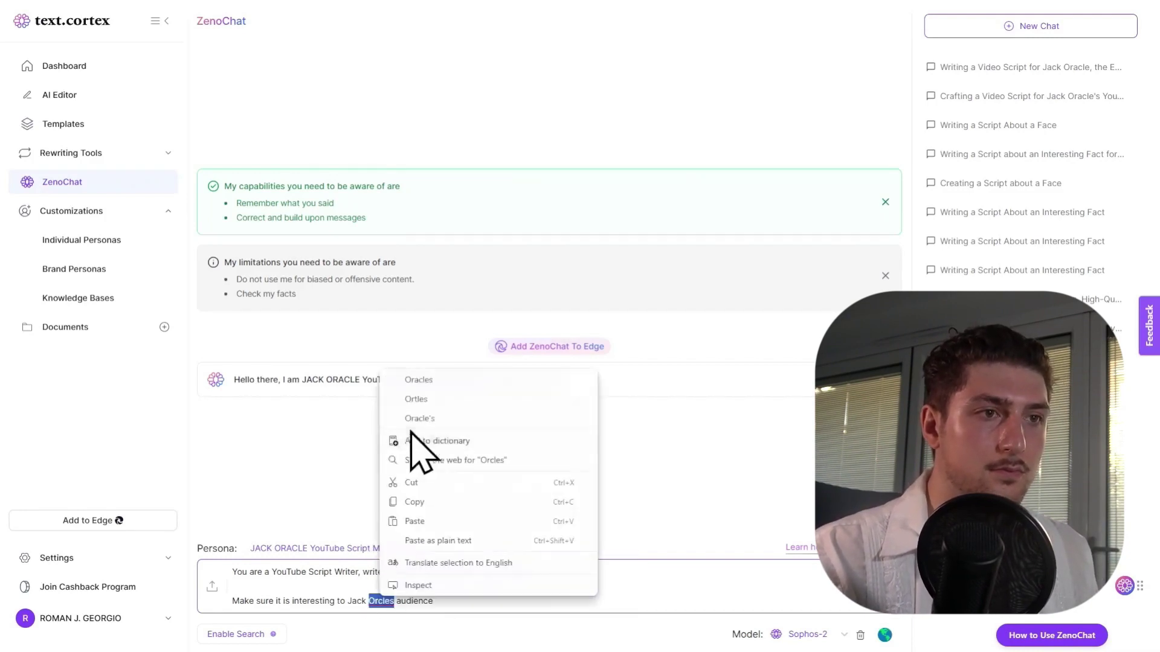
left_click(429, 382)
left_click(476, 598)
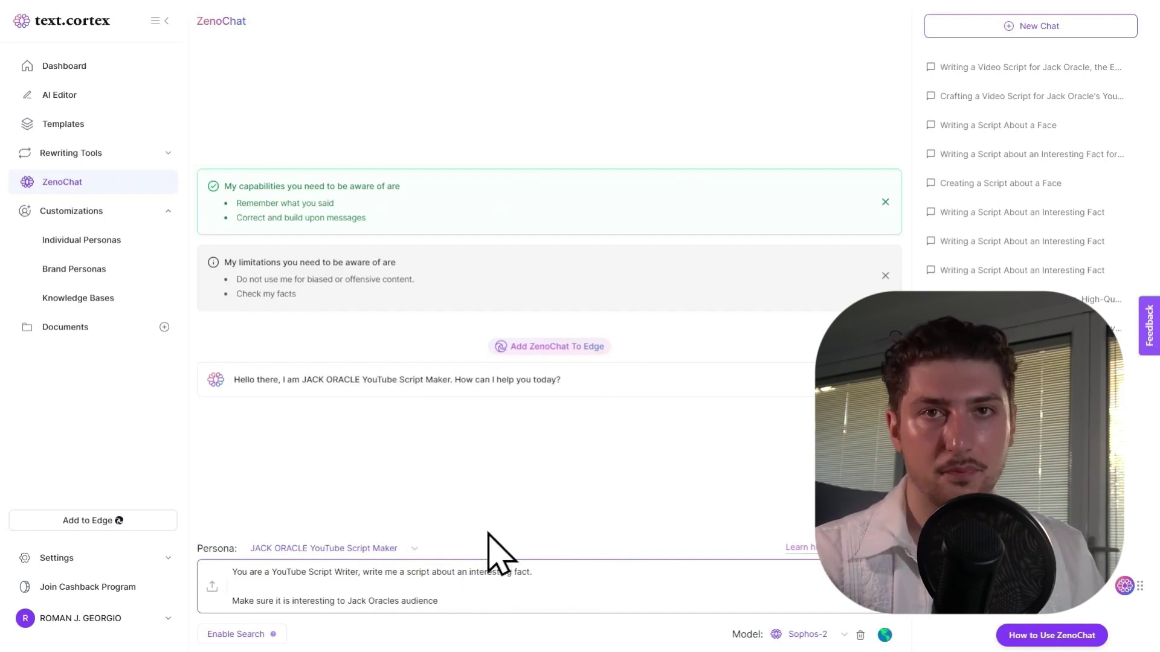
key("Return")
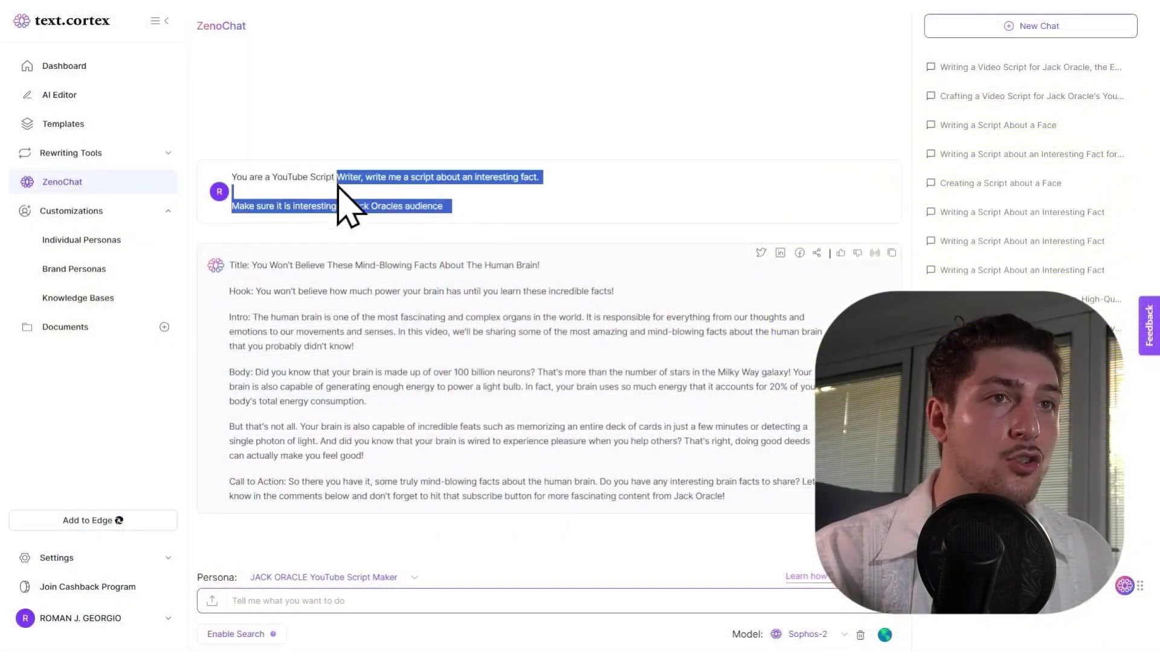
Copy the sent interesting-fact prompt and paste it back into the message box.
left_click_drag(336, 177, 230, 176)
right_click(271, 184)
left_click(302, 243)
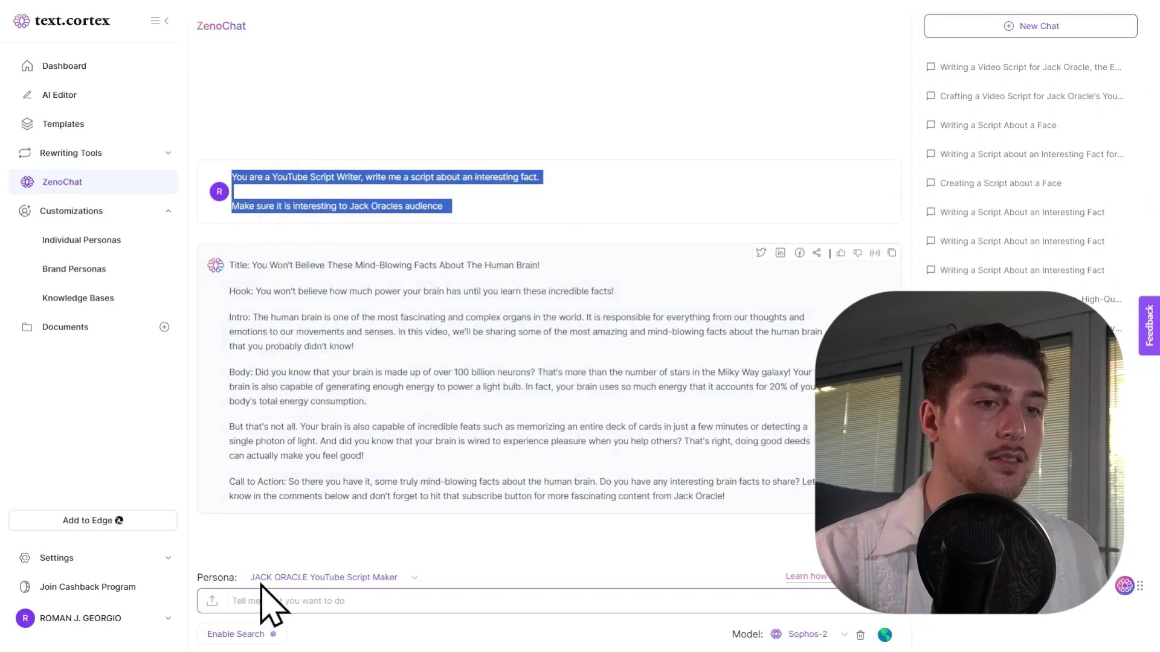
left_click(263, 598)
key("ctrl+v")
Enable Internet search and send the prompt revised to an Xbox One brand-deal script.
mouse_move(266, 643)
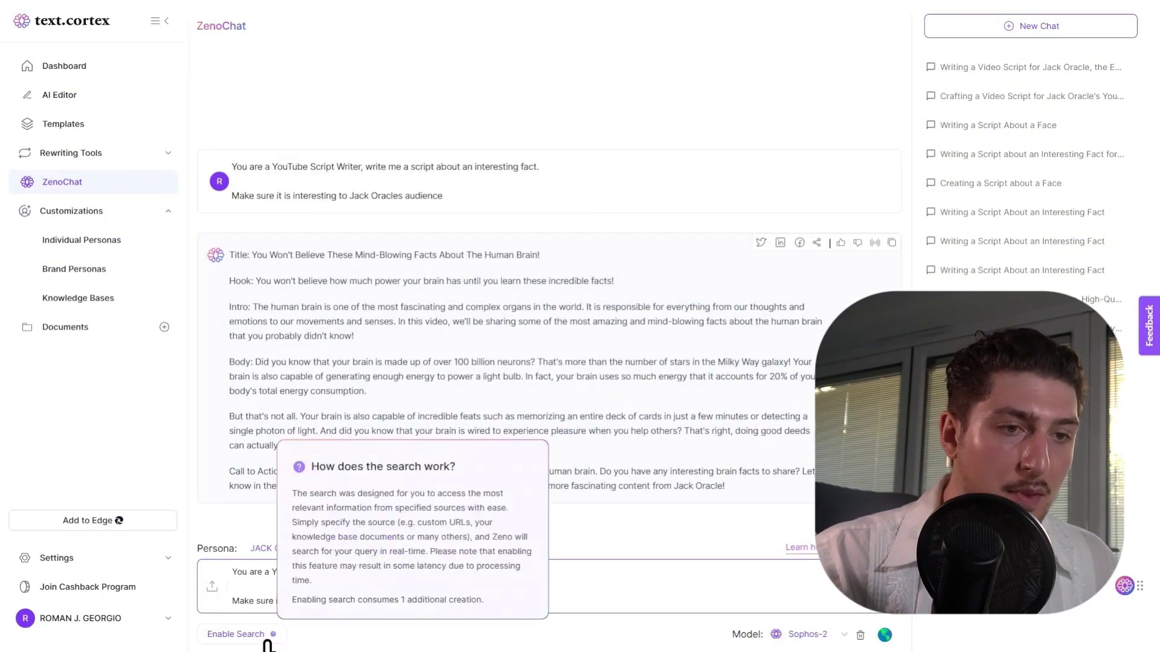
left_click(205, 639)
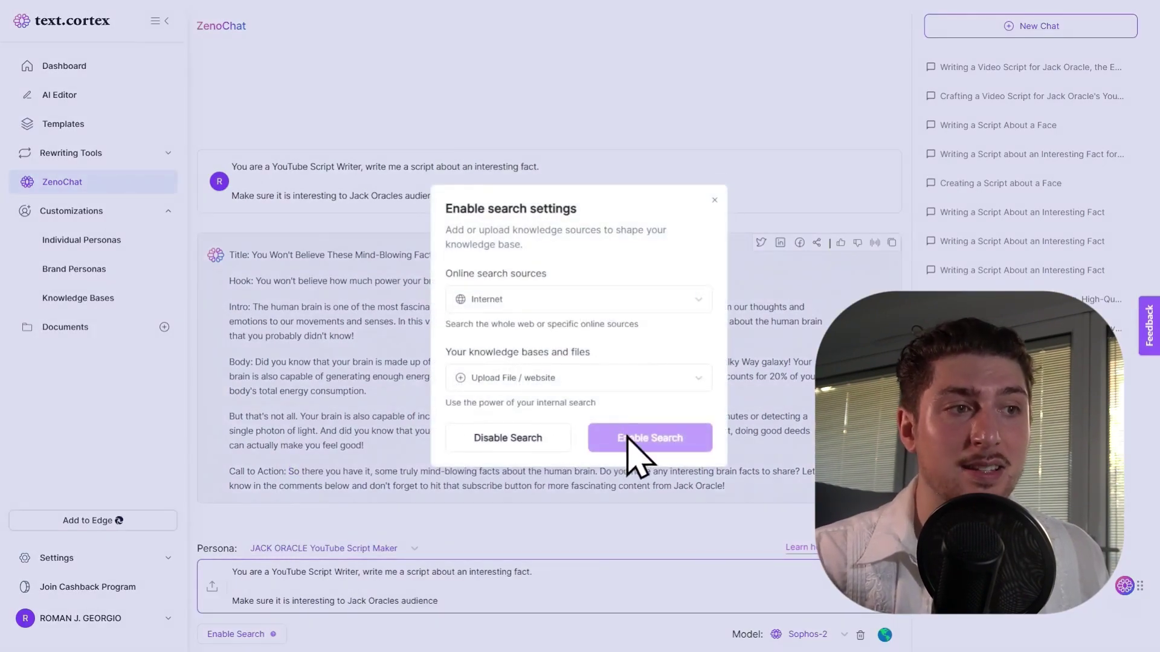
left_click(583, 305)
left_click(583, 338)
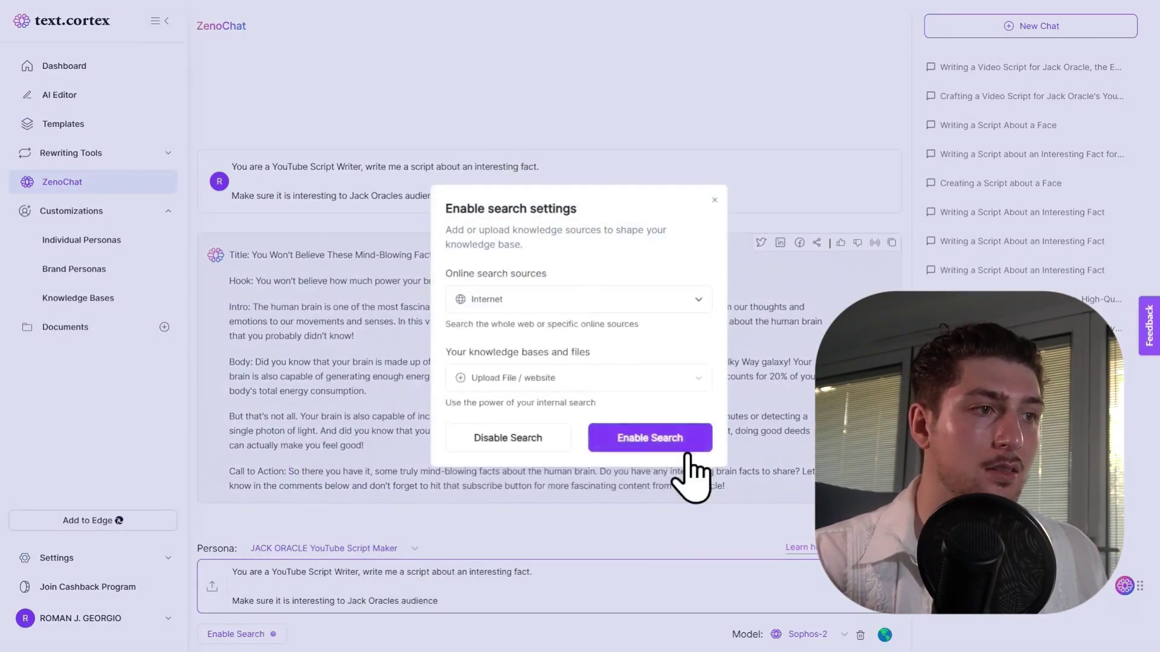
left_click(650, 438)
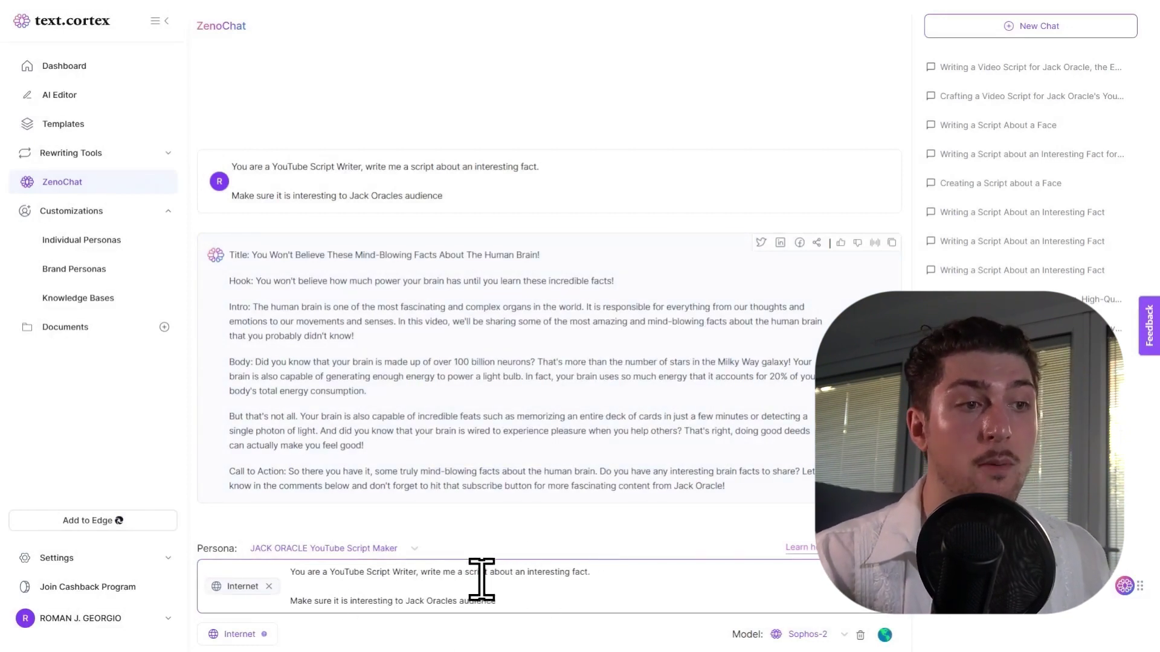
left_click_drag(597, 572, 540, 572)
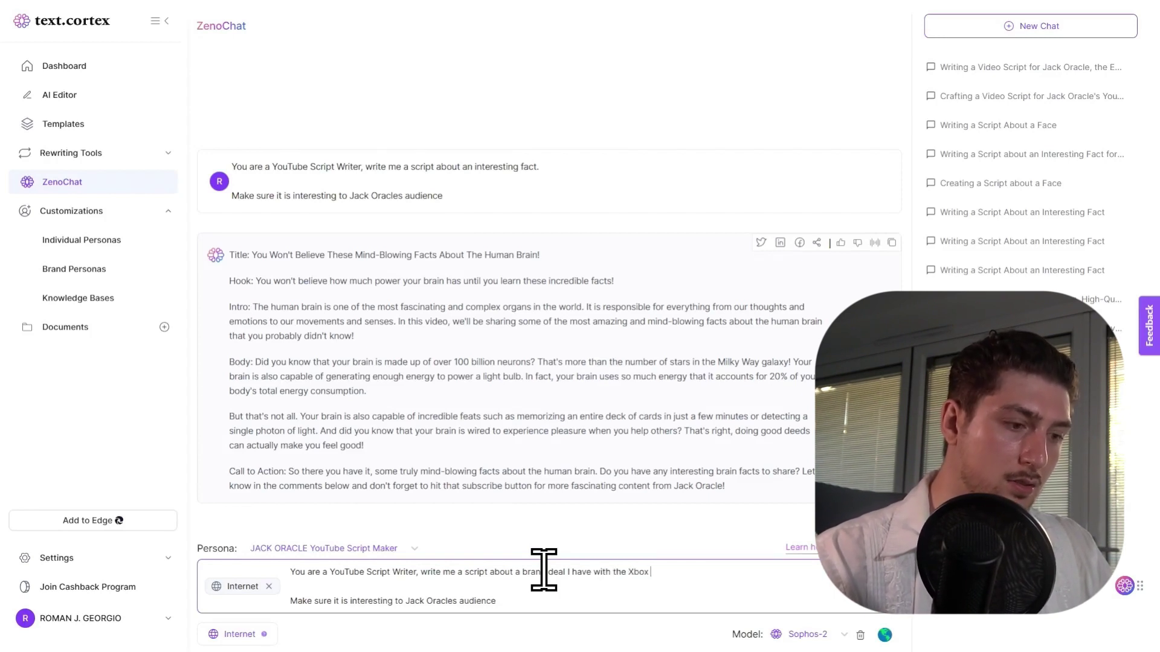
key("Return")
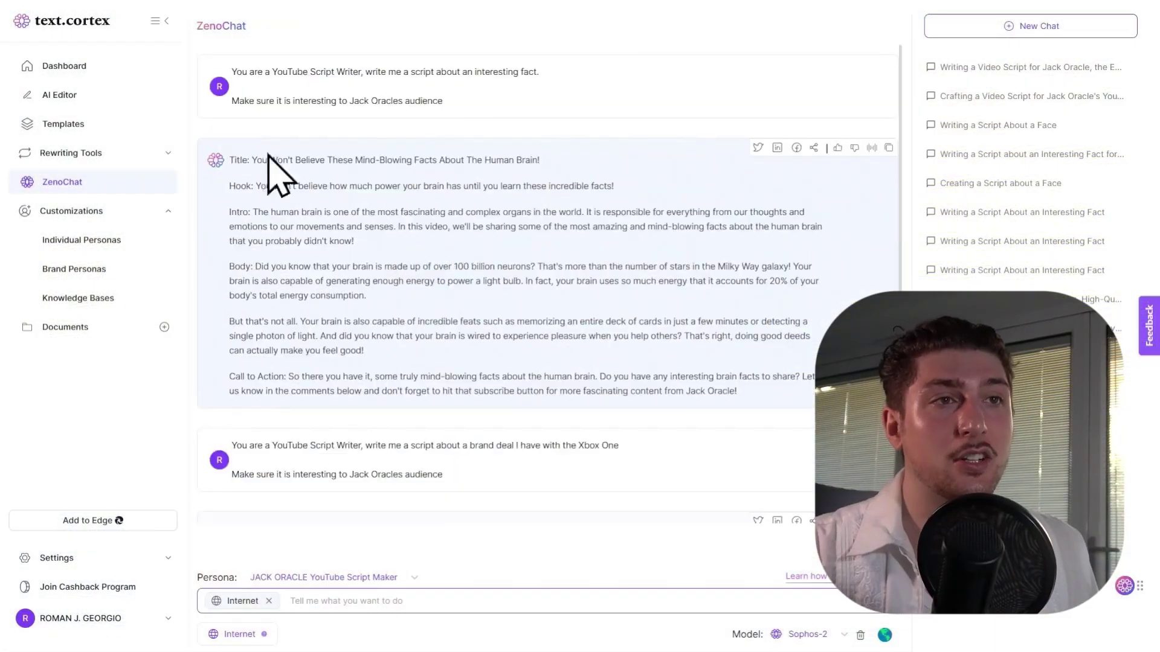
Copy the brain-facts script reply and paste it into a new AI Editor document.
left_click_drag(226, 182, 769, 414)
right_click(455, 223)
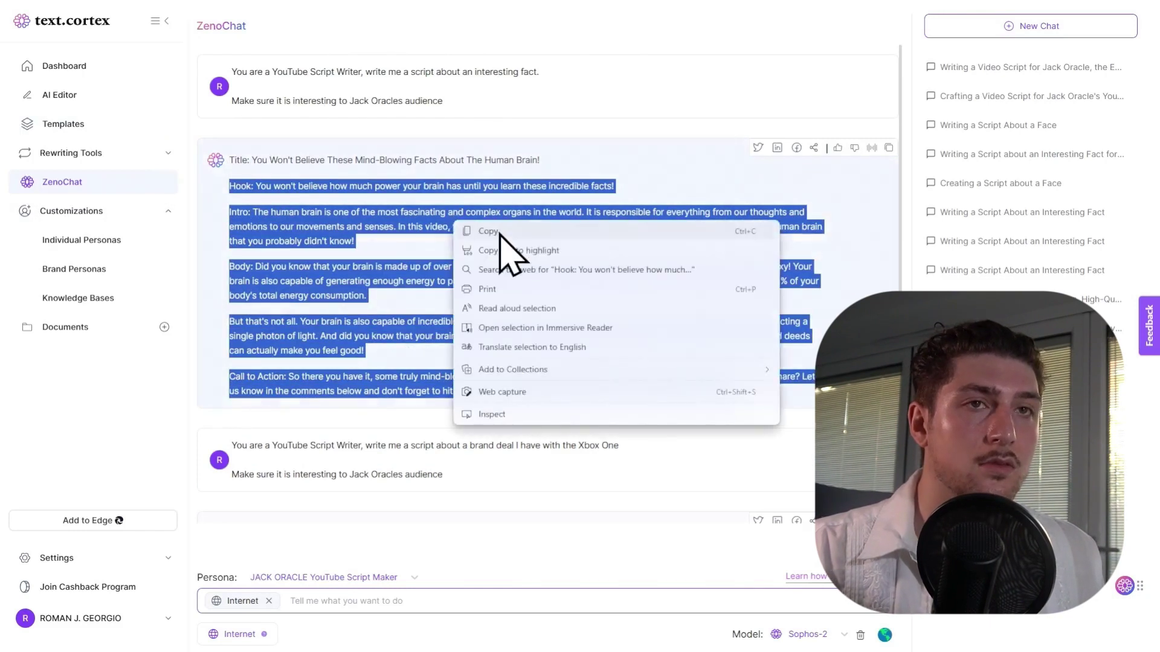
left_click(488, 231)
left_click(78, 177)
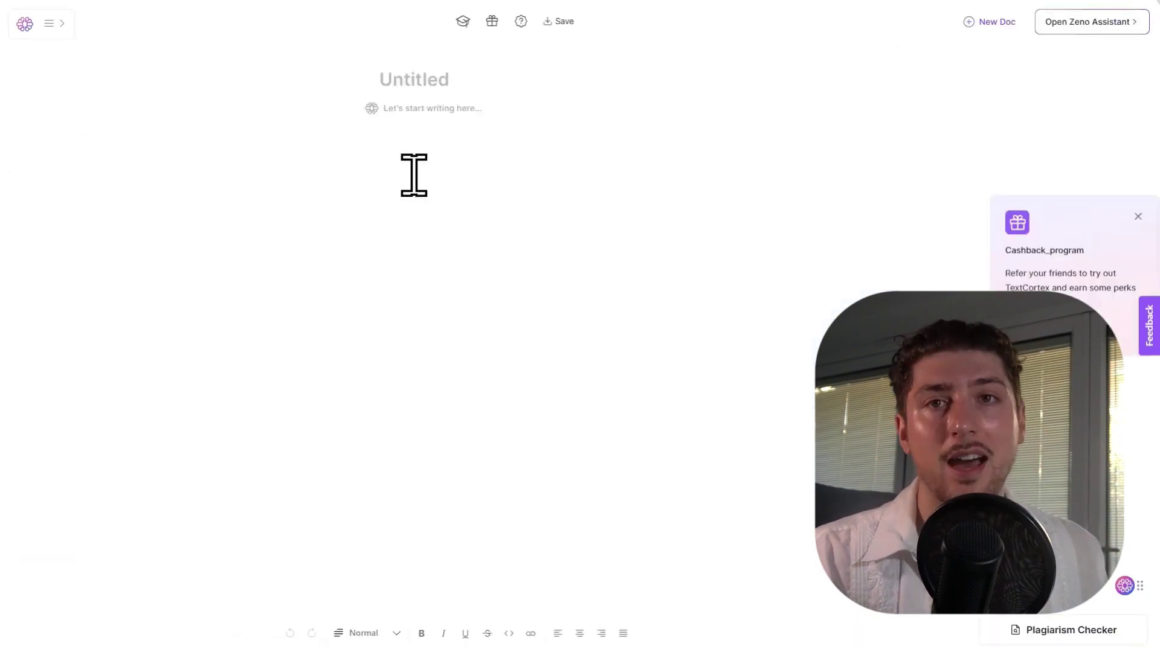
key("ctrl+v")
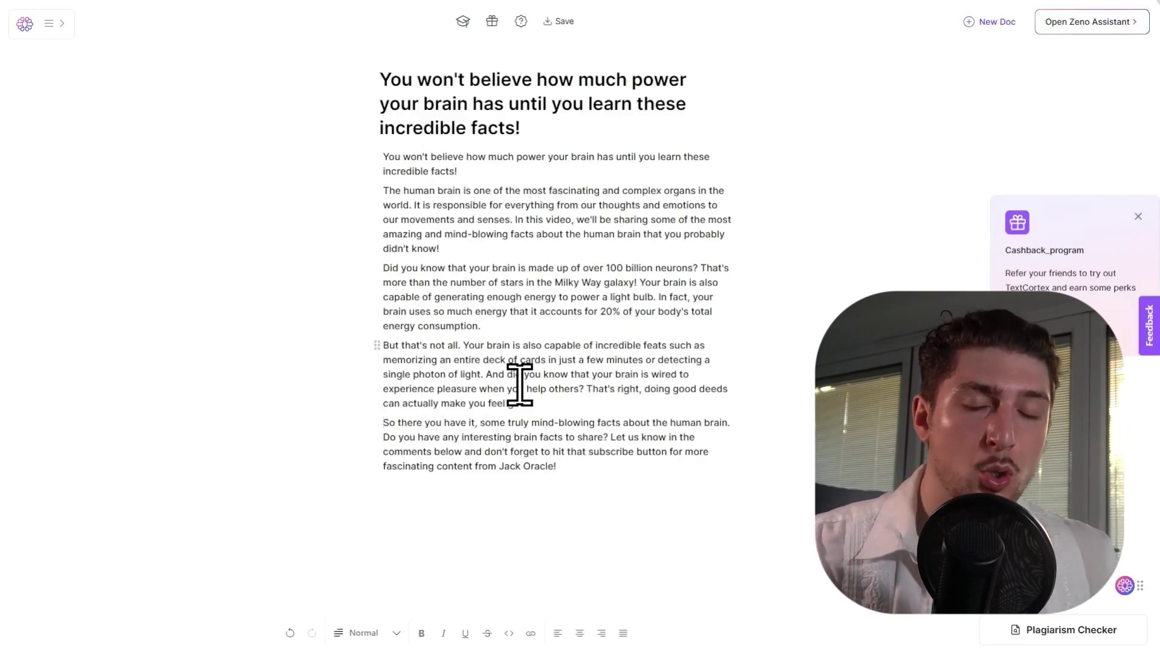
Generate text-to-speech audio for the whole script body, then pause playback.
left_click_drag(661, 483, 355, 157)
left_click(550, 483)
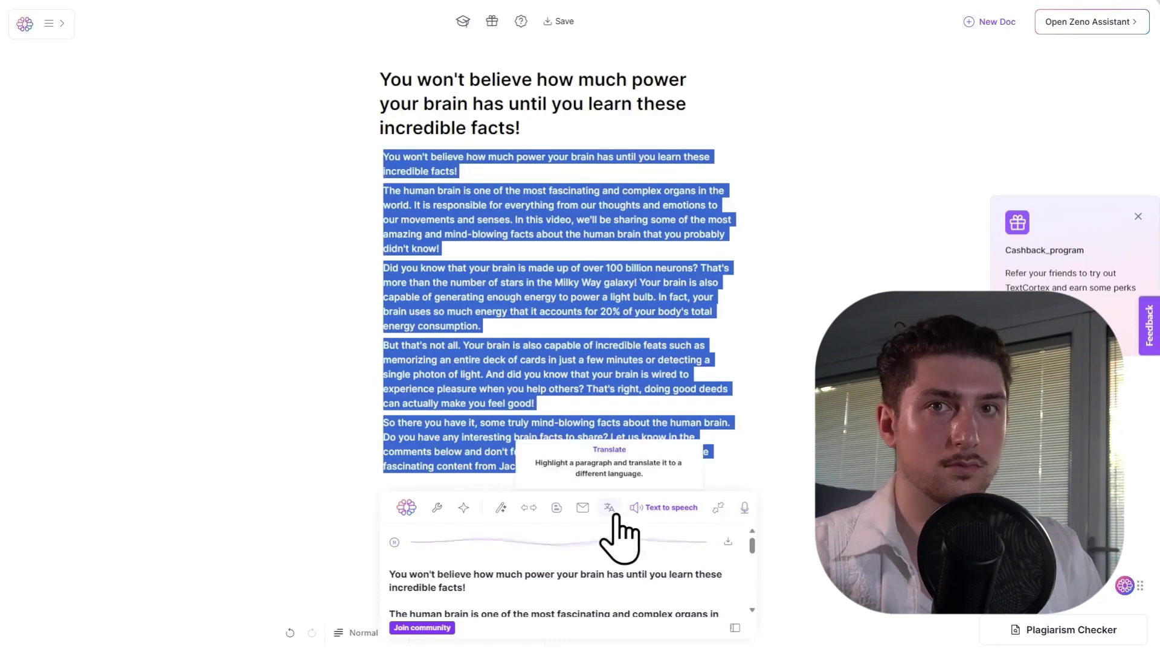
left_click(394, 541)
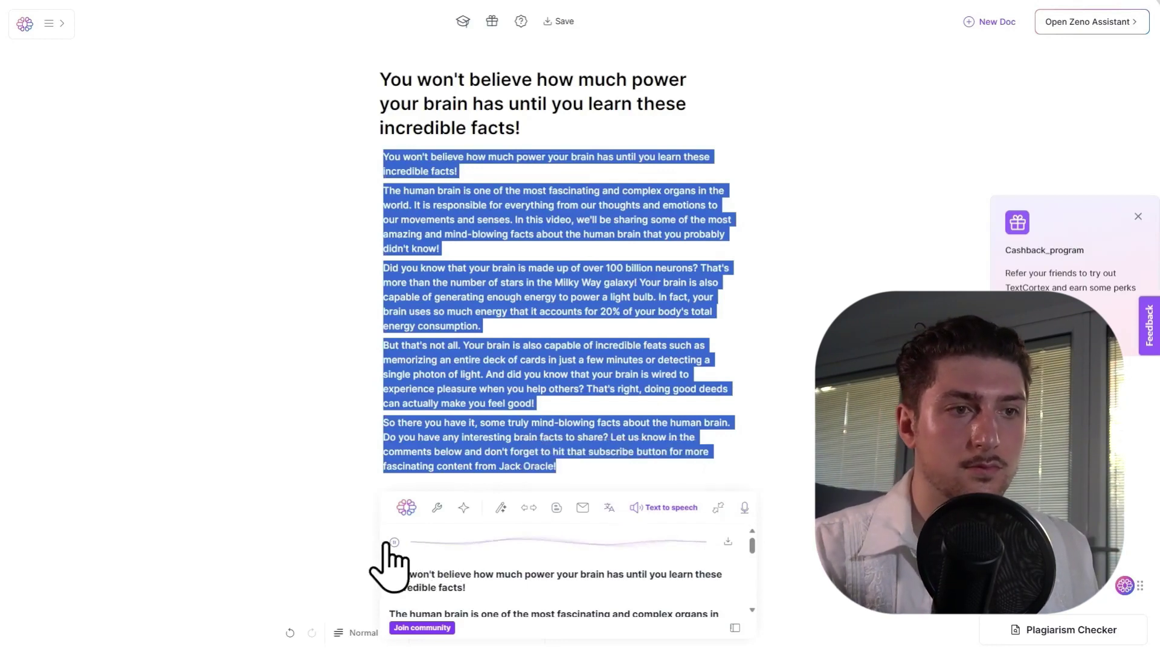